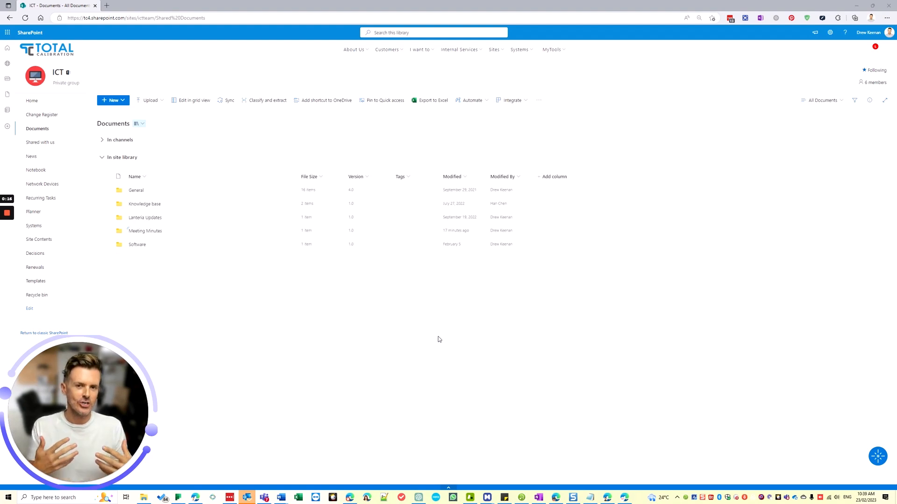
Review the library's options for new items and the Date, Attendees and Apologies cells of the ICT Meeting Minutes Template in Word.
{"action": "left_click", "coordinate": [109, 103]}
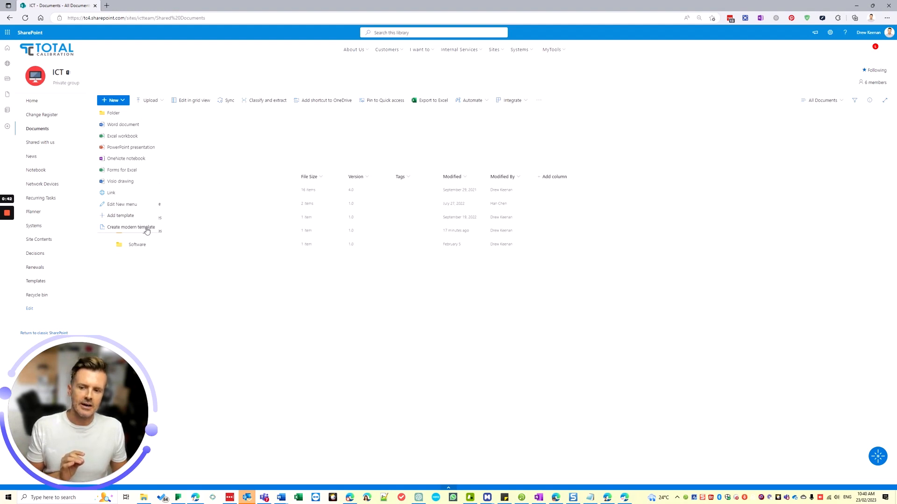
{"action": "left_click", "coordinate": [465, 349]}
{"action": "key", "text": "alt+Tab"}
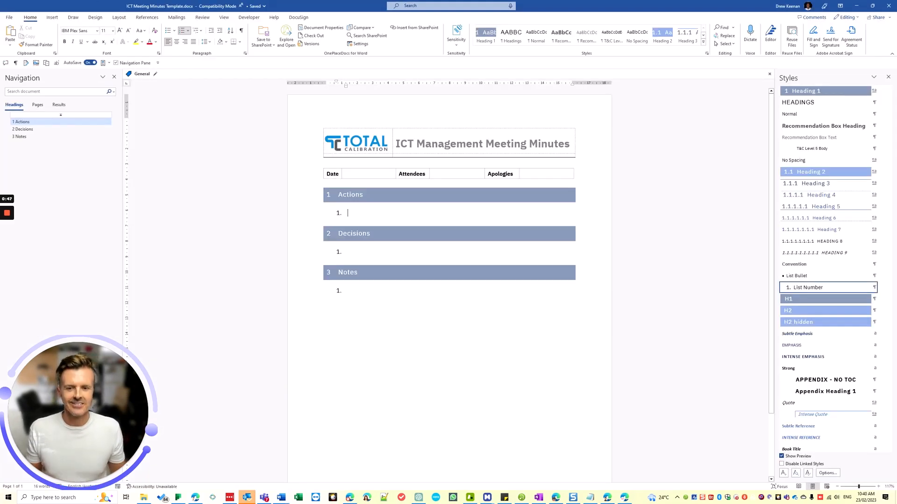
{"action": "left_click", "coordinate": [374, 173]}
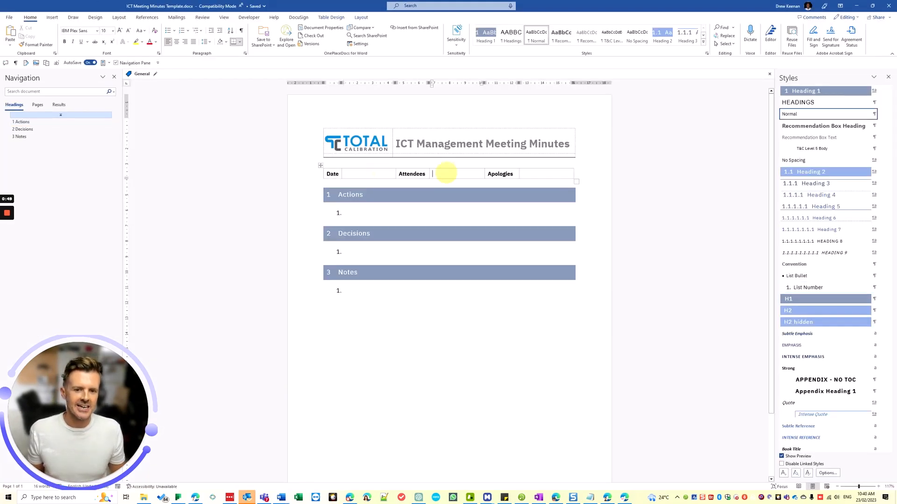
{"action": "left_click", "coordinate": [559, 176]}
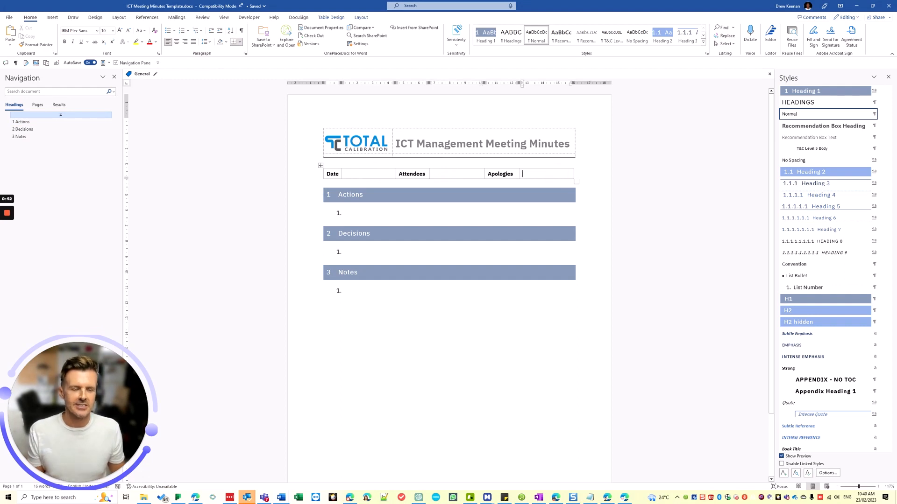
{"action": "left_click", "coordinate": [400, 315]}
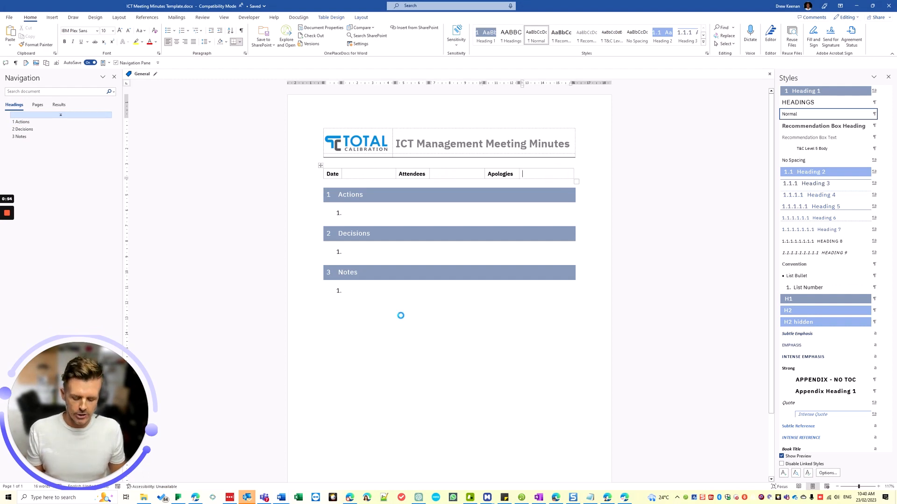
Switch back to SharePoint and create a modern template from ICT Meeting Minutes Template.docx in the ICT Templates library.
{"action": "key", "text": "alt+Tab"}
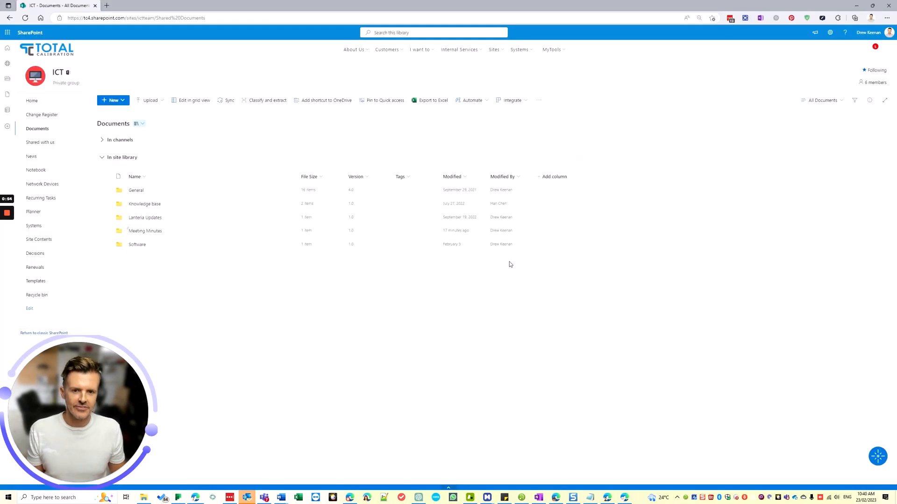
{"action": "left_click", "coordinate": [114, 100]}
{"action": "left_click", "coordinate": [128, 226]}
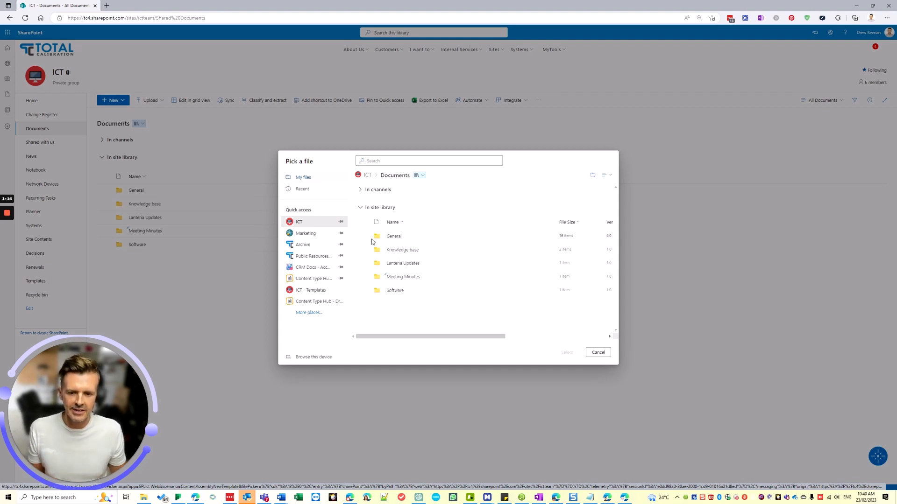
{"action": "left_click", "coordinate": [423, 175]}
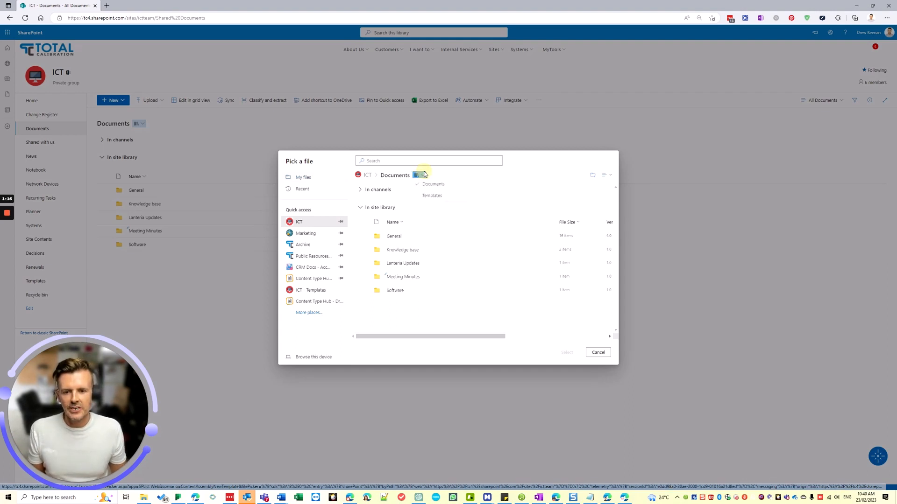
{"action": "left_click", "coordinate": [430, 198]}
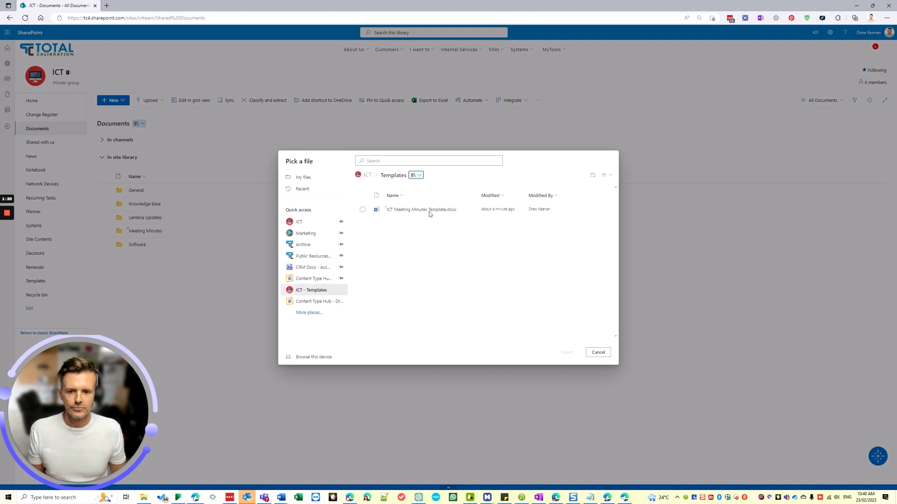
{"action": "left_click", "coordinate": [429, 210]}
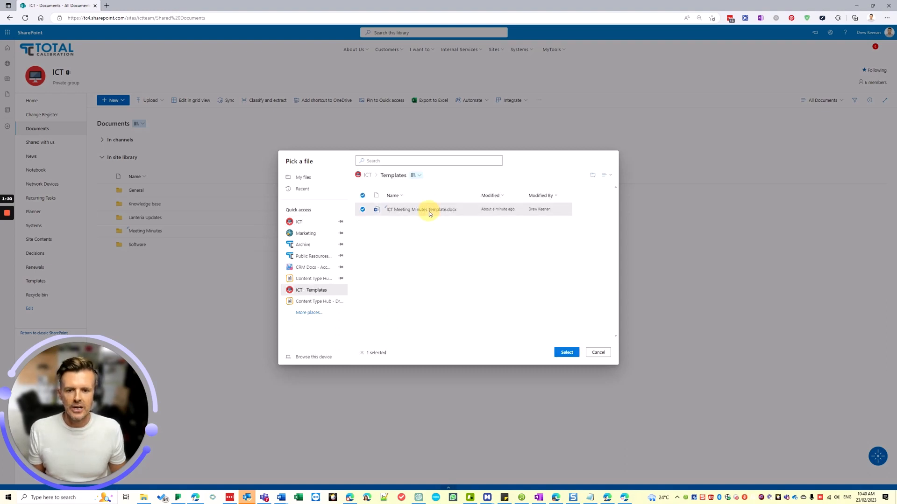
{"action": "left_click", "coordinate": [566, 353]}
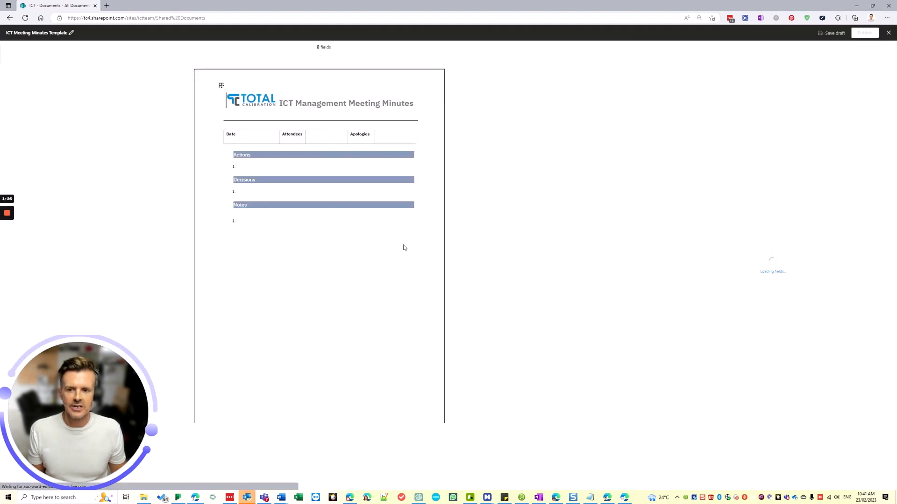
Enter the placeholder text "Date" in the empty cell beside the Date label and start a new field from it.
{"action": "left_click", "coordinate": [254, 135]}
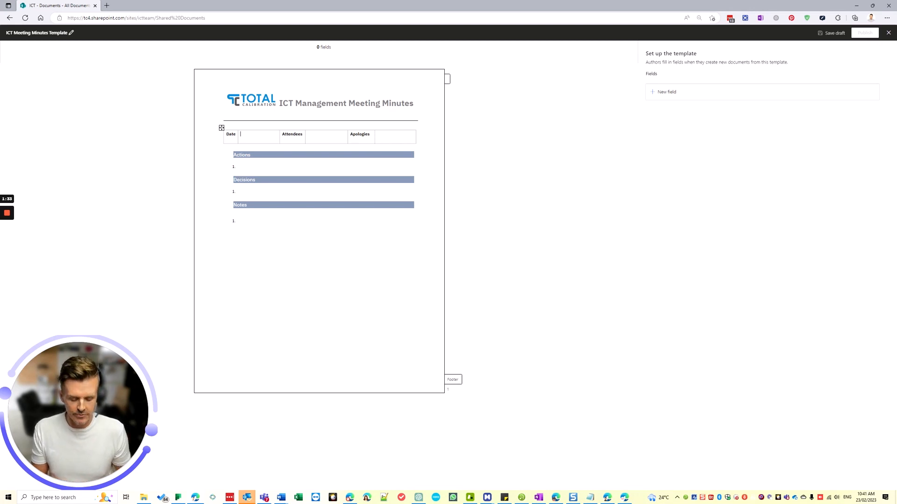
{"action": "type", "text": "Date"}
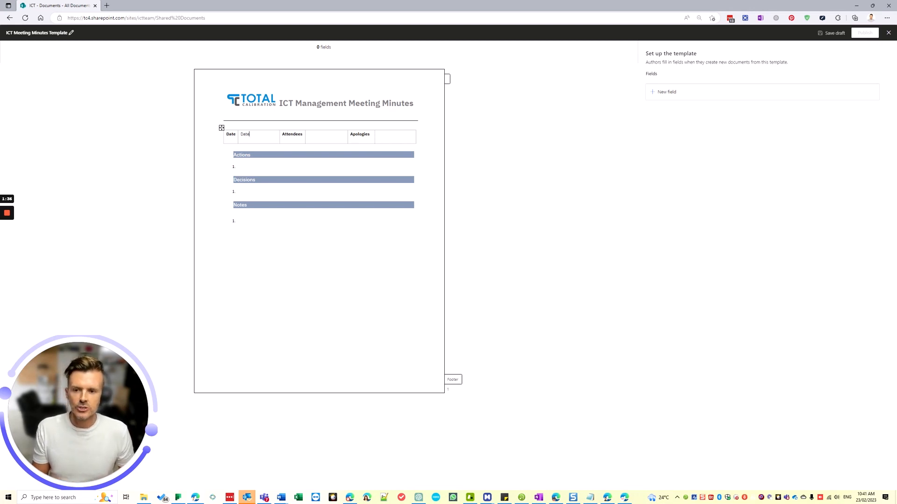
{"action": "key", "text": "ctrl+shift+Left"}
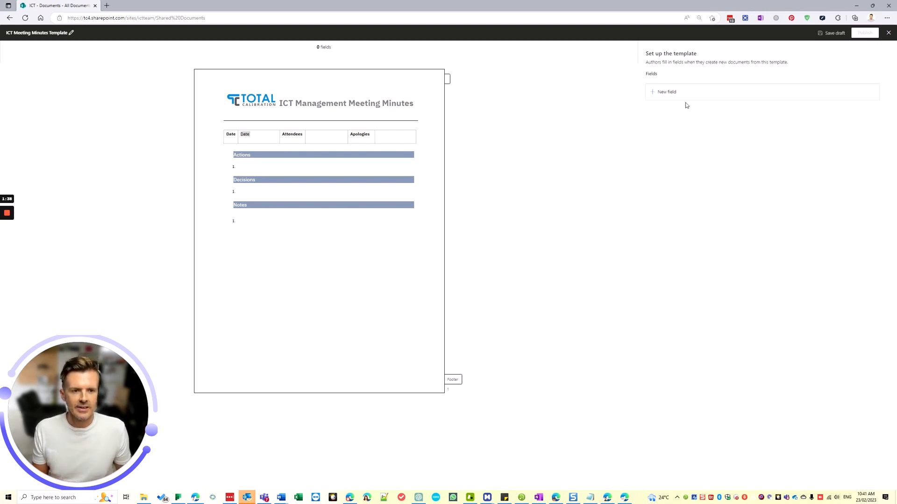
{"action": "left_click", "coordinate": [676, 93]}
{"action": "left_click", "coordinate": [668, 63]}
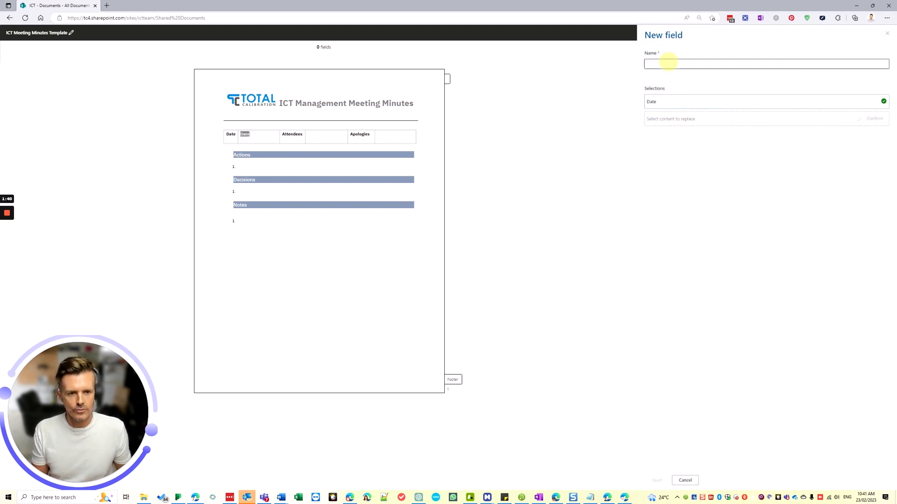
{"action": "type", "text": "Meeting"}
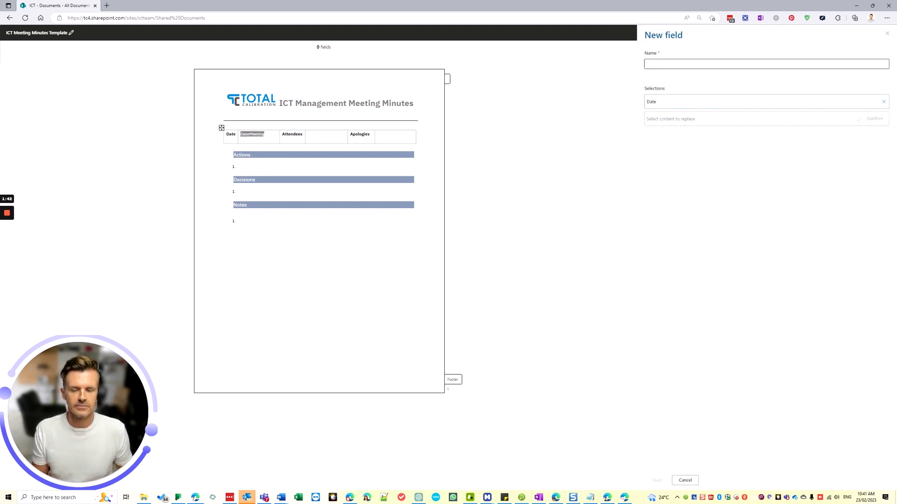
{"action": "key", "text": "ctrl+z"}
Name the new field "Meeting Date" and continue to its input settings.
{"action": "left_click", "coordinate": [675, 62]}
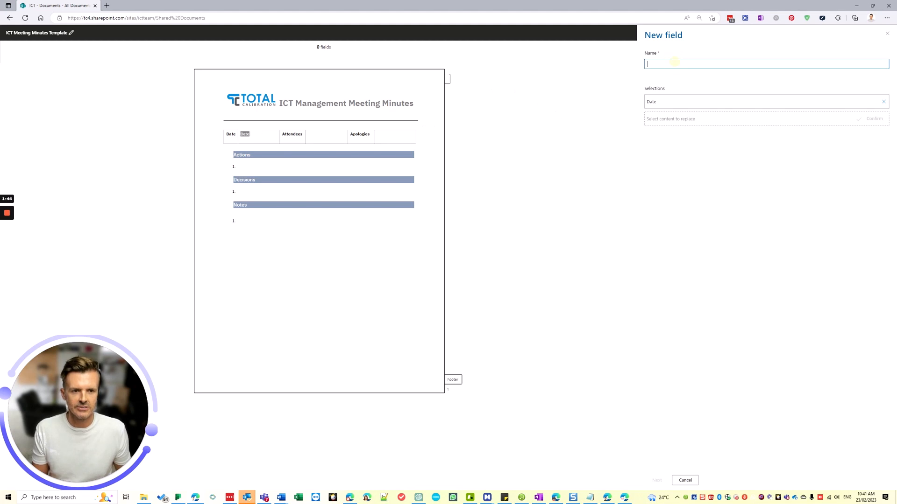
{"action": "type", "text": "MEet"}
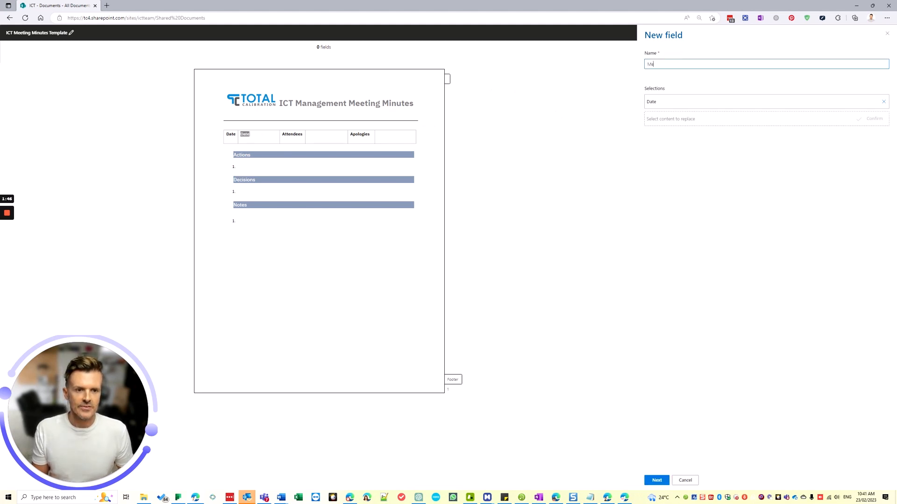
{"action": "type", "text": "ting Date"}
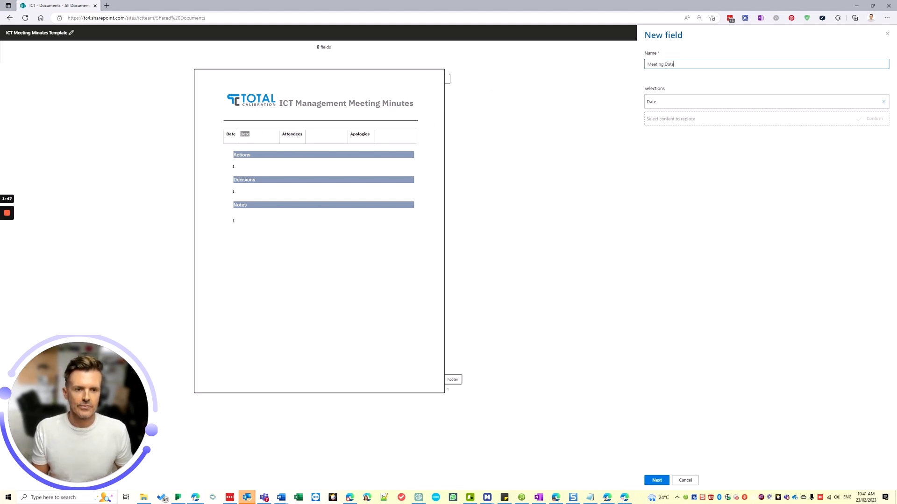
{"action": "left_click", "coordinate": [657, 480]}
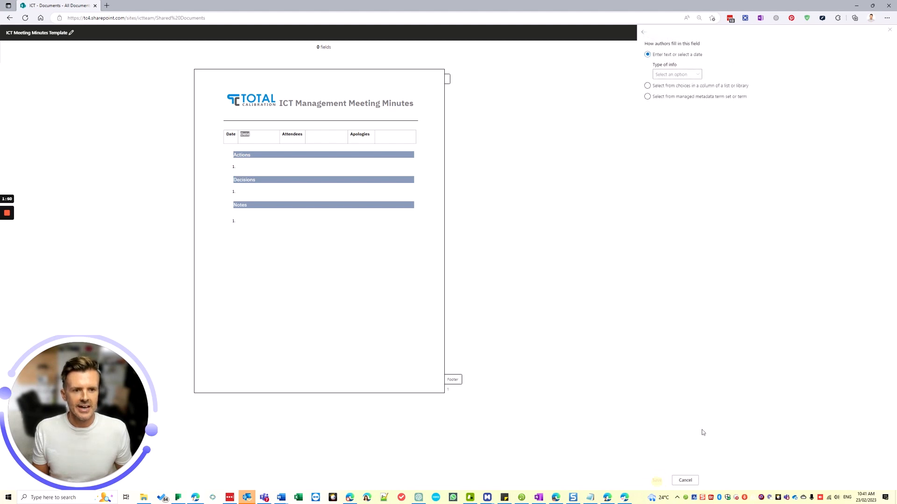
Make Meeting Date a Date and time field that includes 24-hour time in DD/MM/YYYY format, and save it.
{"action": "left_click", "coordinate": [693, 76]}
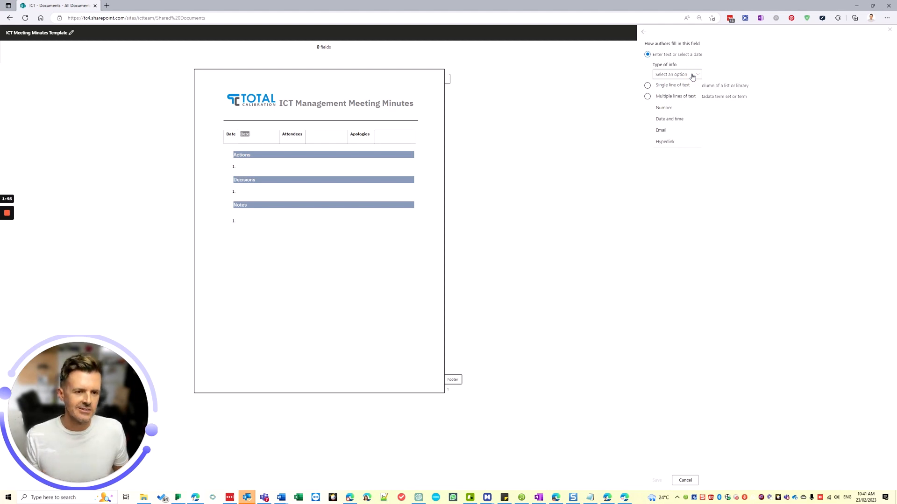
{"action": "left_click", "coordinate": [693, 119]}
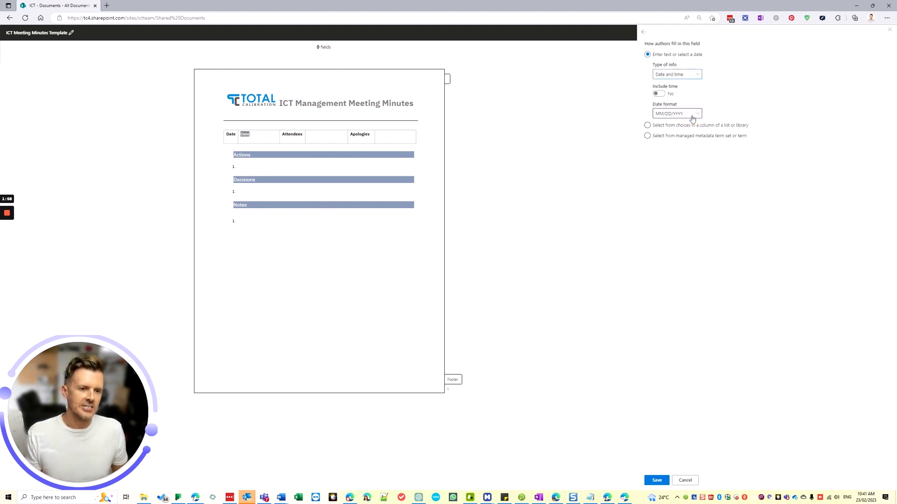
{"action": "left_click", "coordinate": [664, 95]}
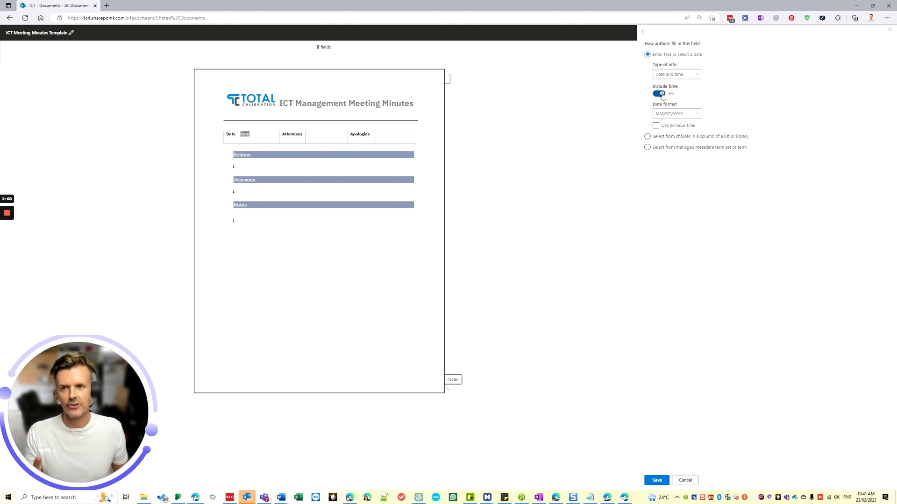
{"action": "left_click", "coordinate": [682, 114]}
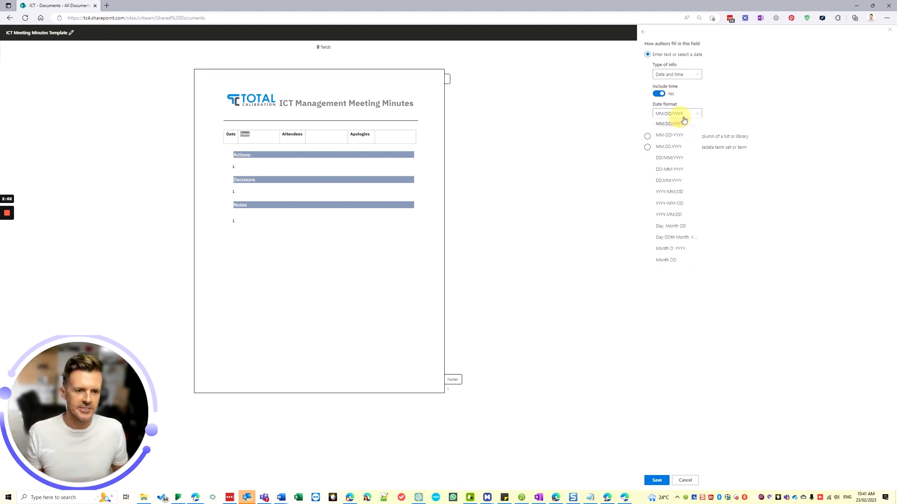
{"action": "left_click", "coordinate": [685, 157]}
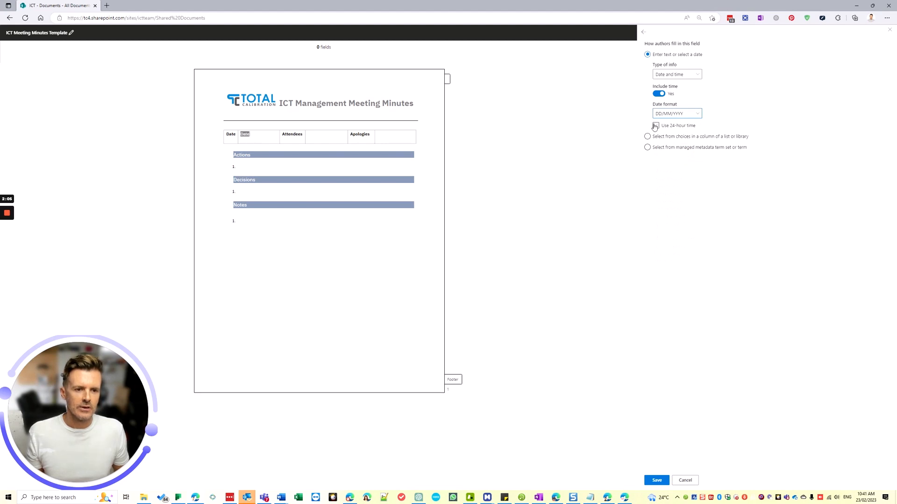
{"action": "left_click", "coordinate": [655, 125]}
{"action": "left_click", "coordinate": [656, 480]}
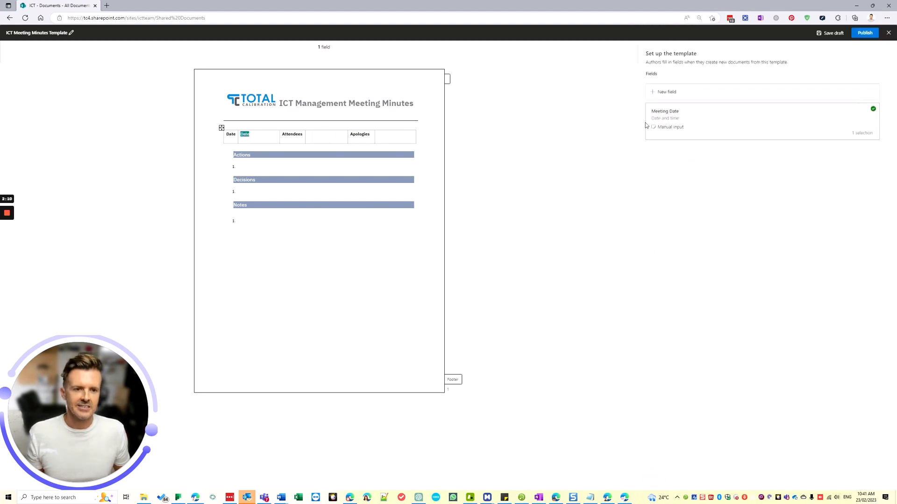
Create a field named "Attendees" linked to new placeholder text "Attendees" in the cell beside the Attendees label.
{"action": "left_click", "coordinate": [667, 92]}
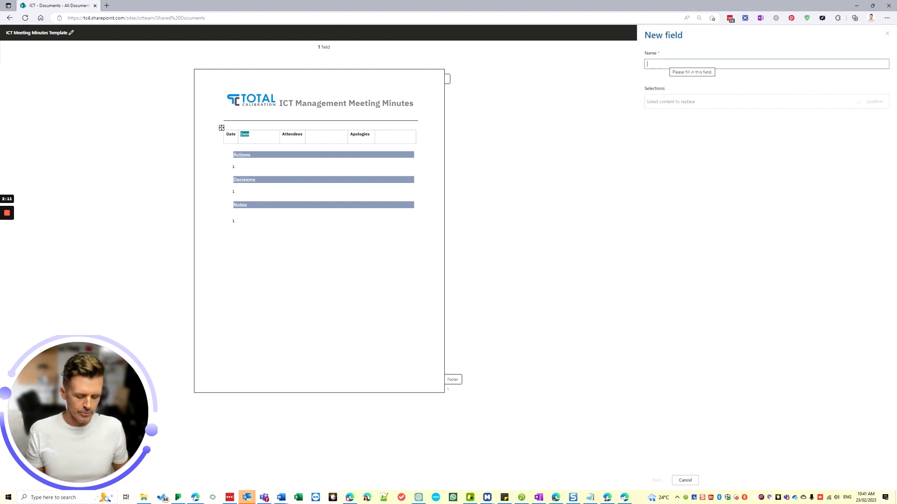
{"action": "type", "text": "Attendees"}
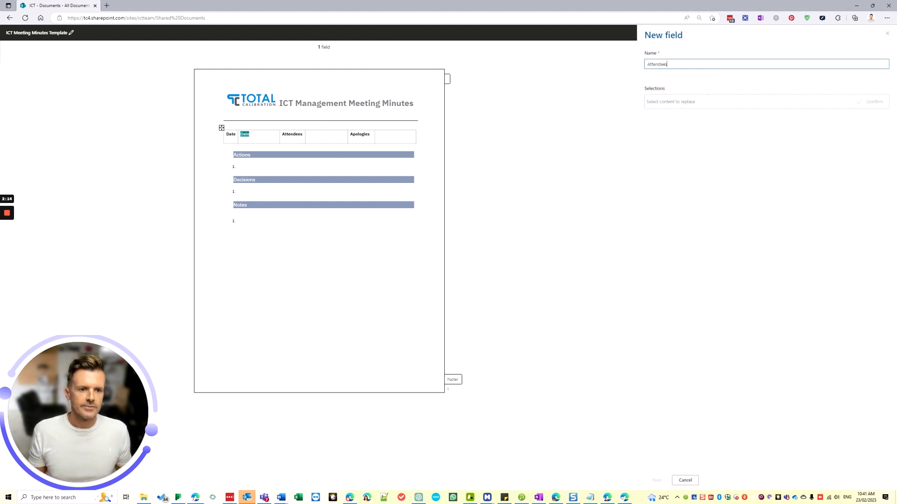
{"action": "left_click", "coordinate": [680, 106]}
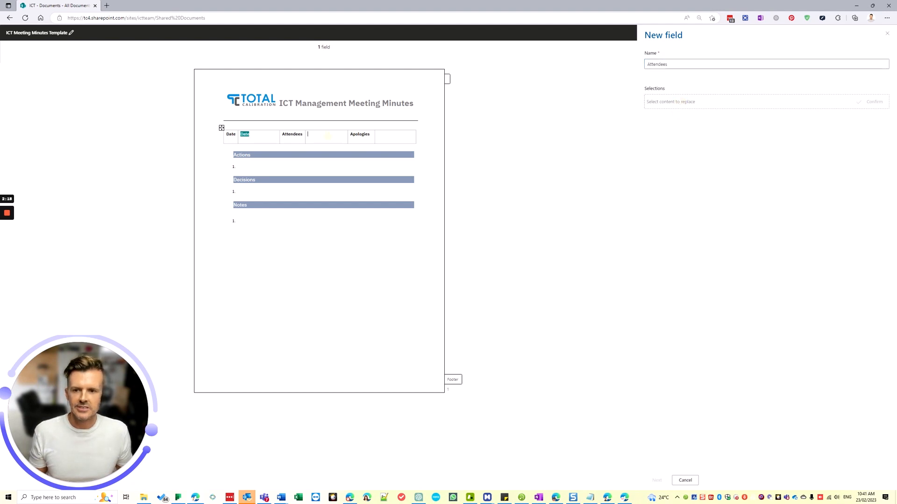
{"action": "type", "text": "Attendees"}
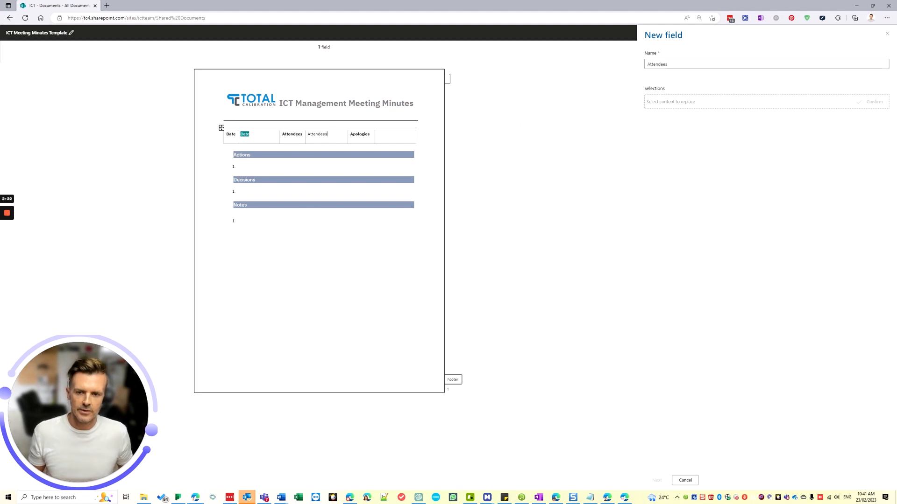
{"action": "double_click", "coordinate": [324, 135]}
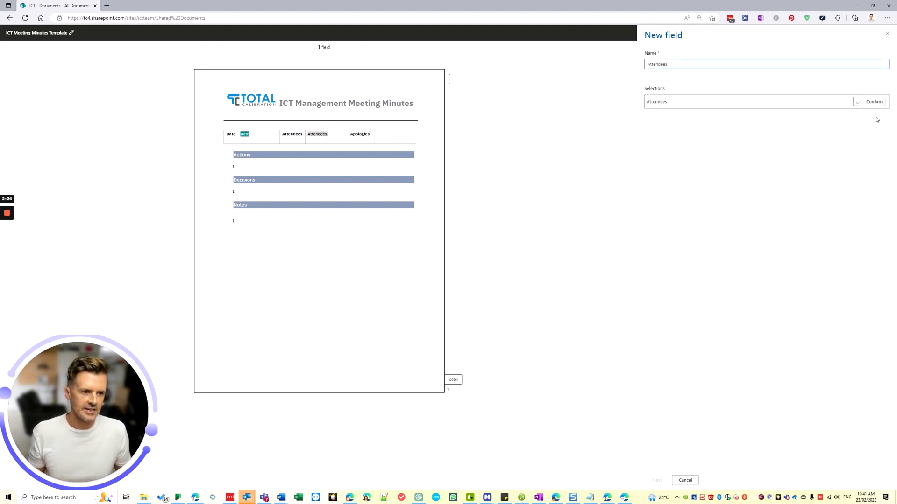
{"action": "left_click", "coordinate": [870, 101]}
{"action": "left_click", "coordinate": [658, 480]}
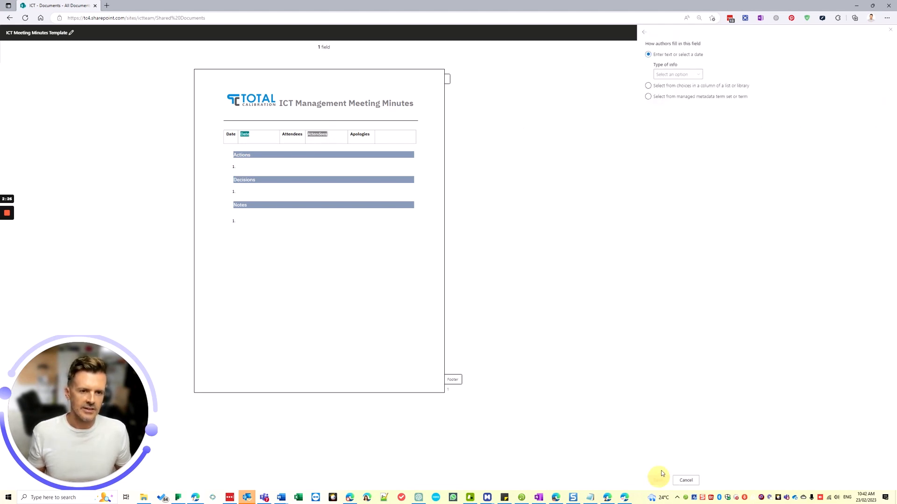
Set the Attendees field's type of info to Single line of text and save the field.
{"action": "left_click", "coordinate": [692, 75]}
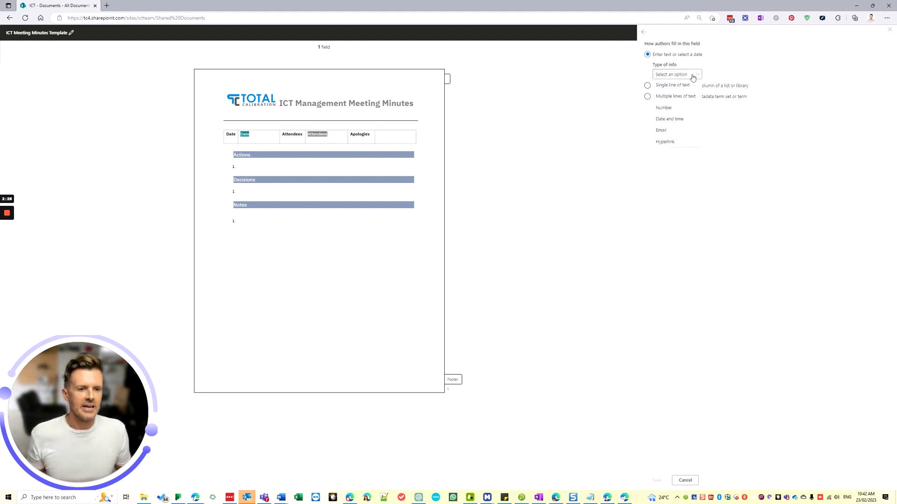
{"action": "left_click", "coordinate": [683, 86]}
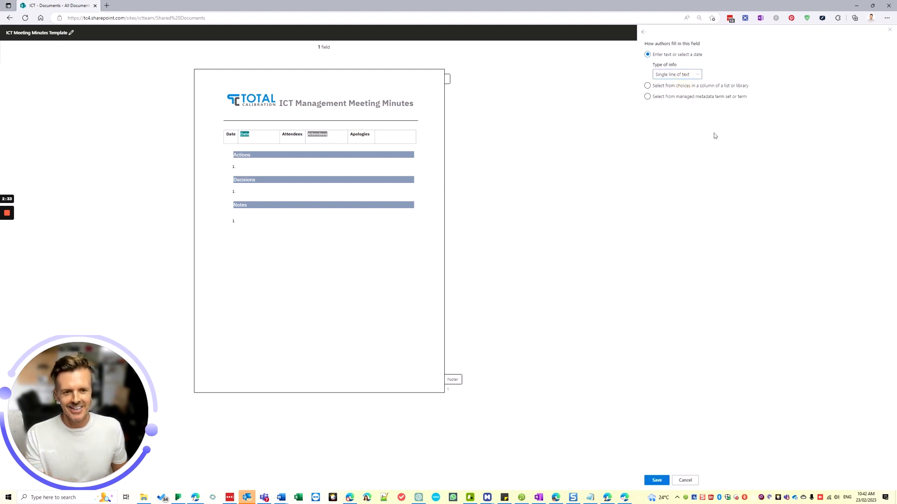
{"action": "left_click", "coordinate": [657, 480]}
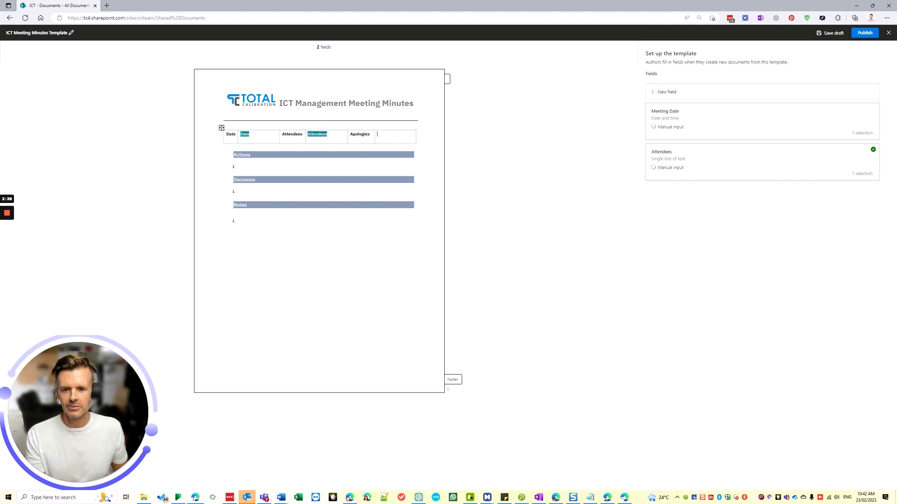
Publish the template under the name "ICT Meeting Minutes Template" and return to the document library.
{"action": "left_click", "coordinate": [865, 32]}
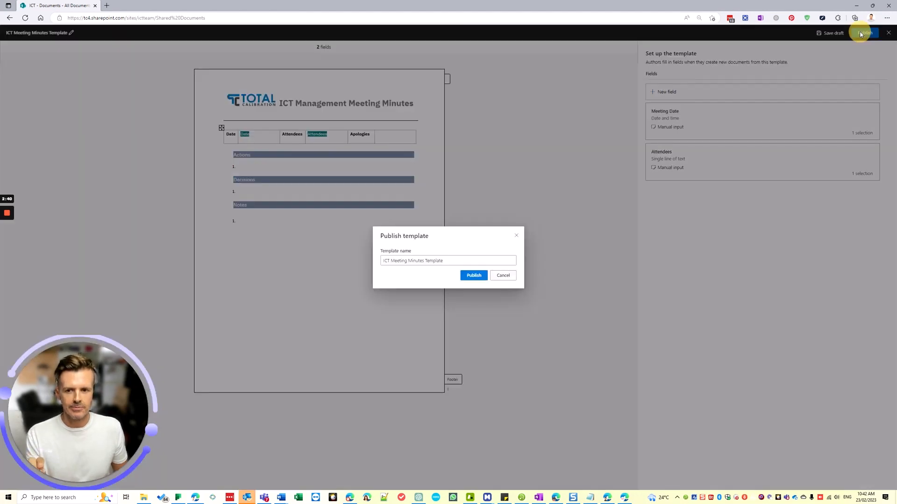
{"action": "left_click", "coordinate": [473, 275]}
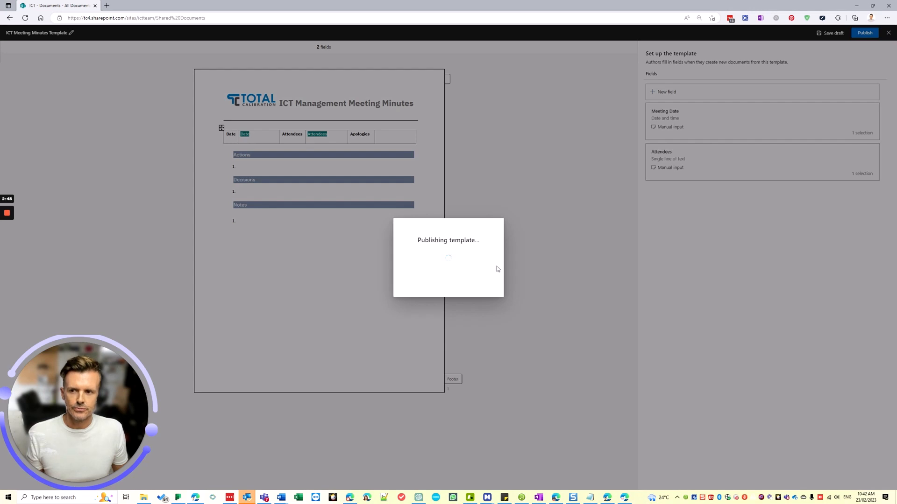
{"action": "left_click", "coordinate": [452, 284]}
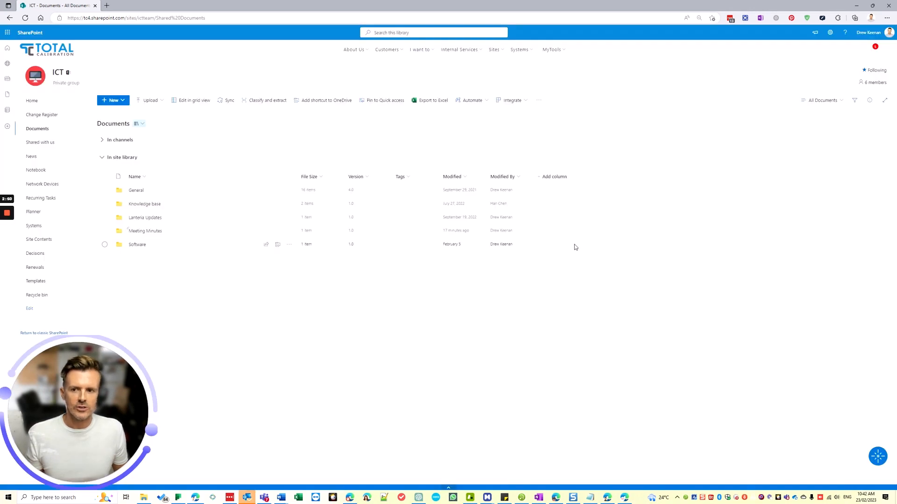
Open the Meeting Minutes folder and start a new document from the ICT Meeting Minutes Template.
{"action": "left_click", "coordinate": [156, 231]}
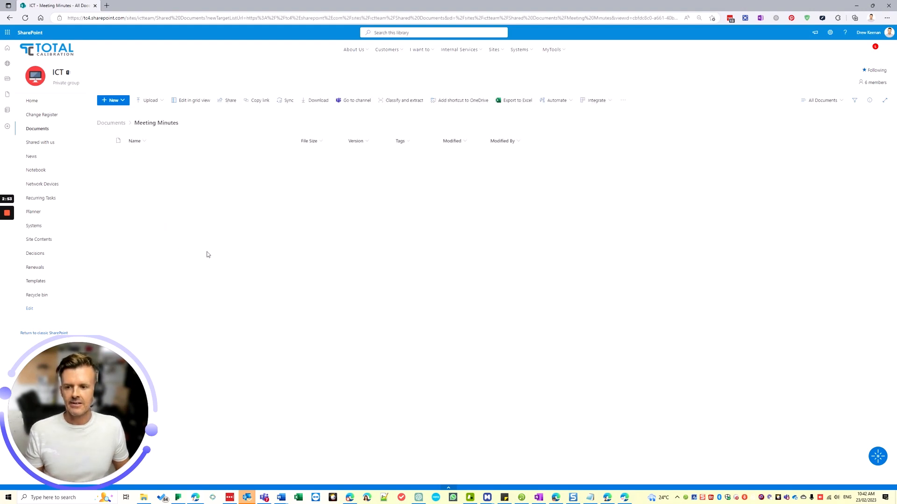
{"action": "left_click", "coordinate": [121, 101]}
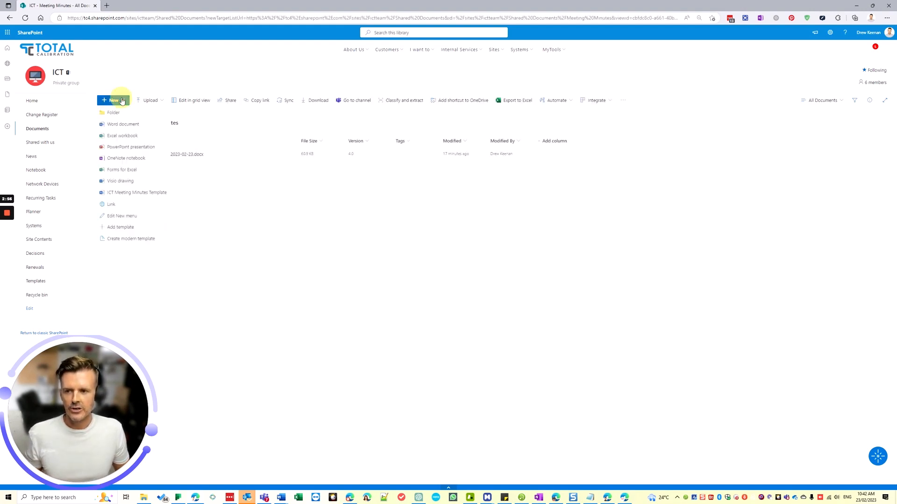
{"action": "left_click", "coordinate": [154, 194]}
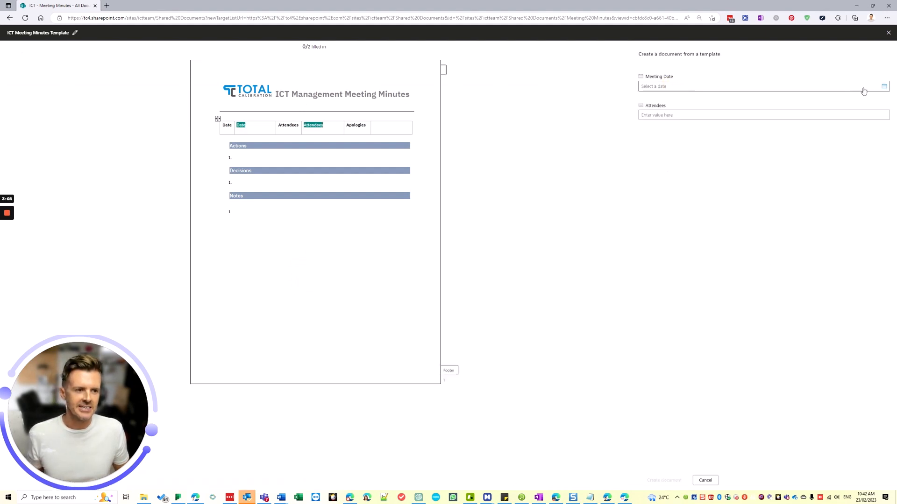
Set the new document's Meeting Date to 23 February 2023 at 10:00 AM.
{"action": "left_click", "coordinate": [884, 87]}
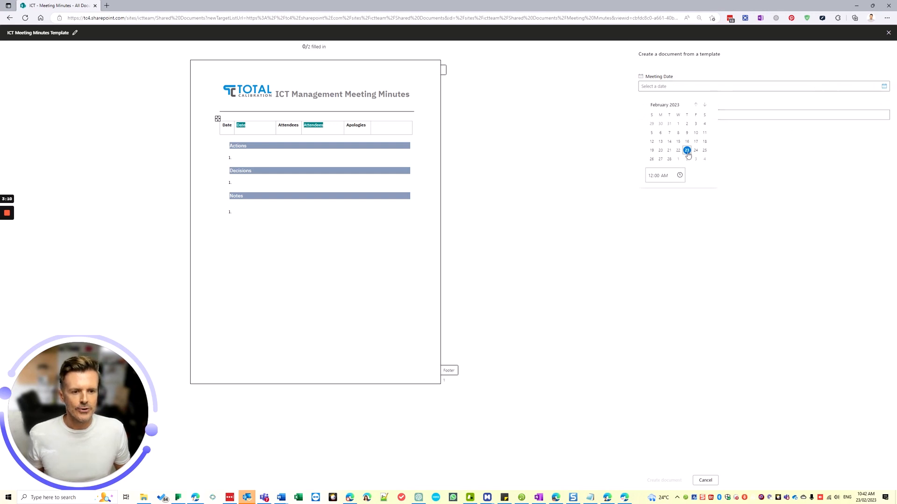
{"action": "left_click", "coordinate": [686, 150]}
{"action": "left_click", "coordinate": [661, 177]}
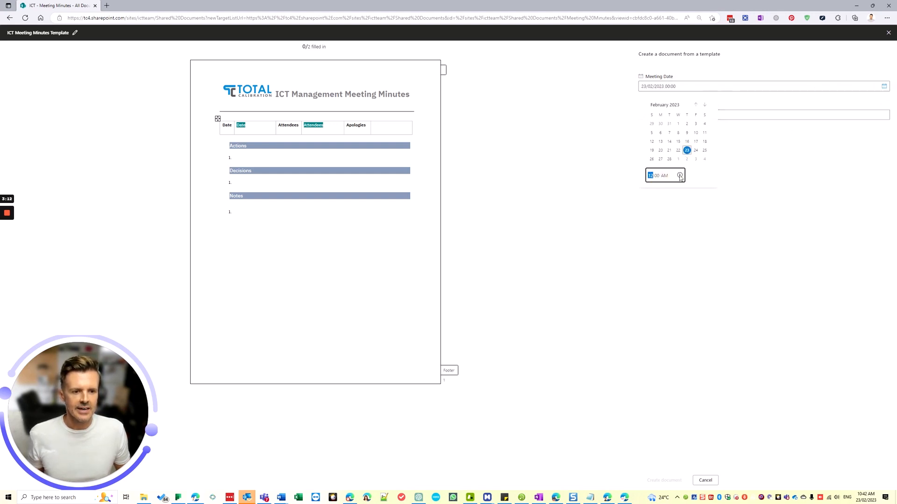
{"action": "left_click", "coordinate": [679, 175]}
{"action": "scroll", "coordinate": [657, 250], "scroll_direction": "down", "scroll_amount": 3}
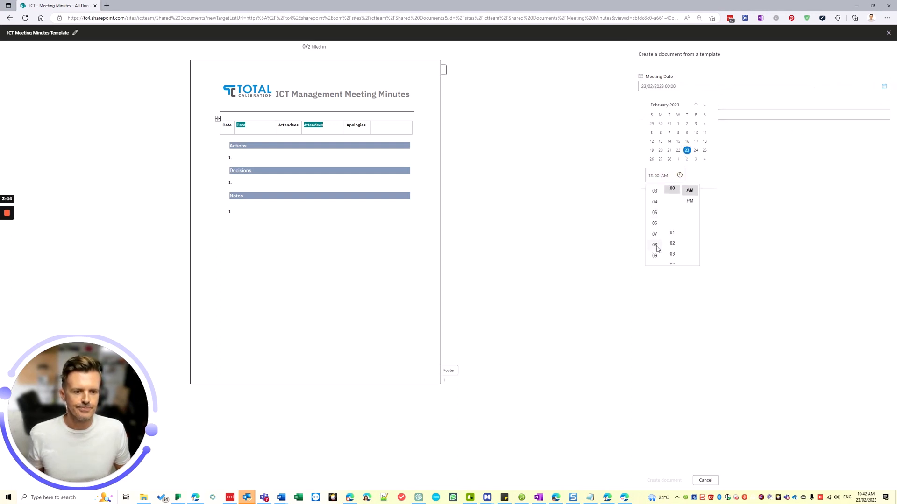
{"action": "left_click", "coordinate": [654, 231]}
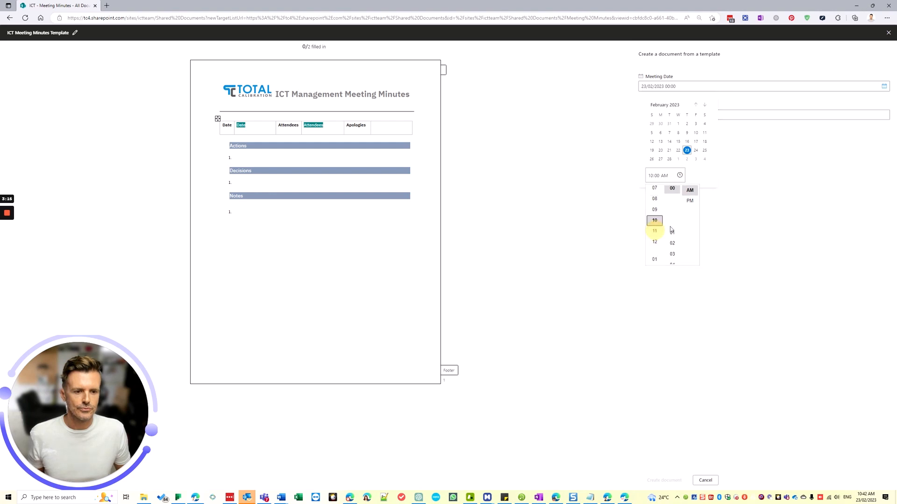
{"action": "left_click", "coordinate": [744, 204]}
Try to fill in the Attendees field of the new document.
{"action": "left_click", "coordinate": [668, 117]}
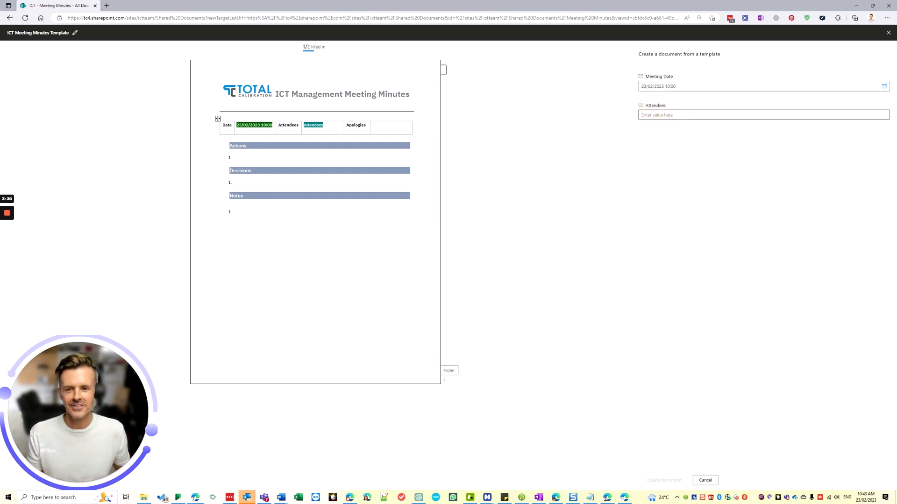
{"action": "left_click", "coordinate": [330, 125]}
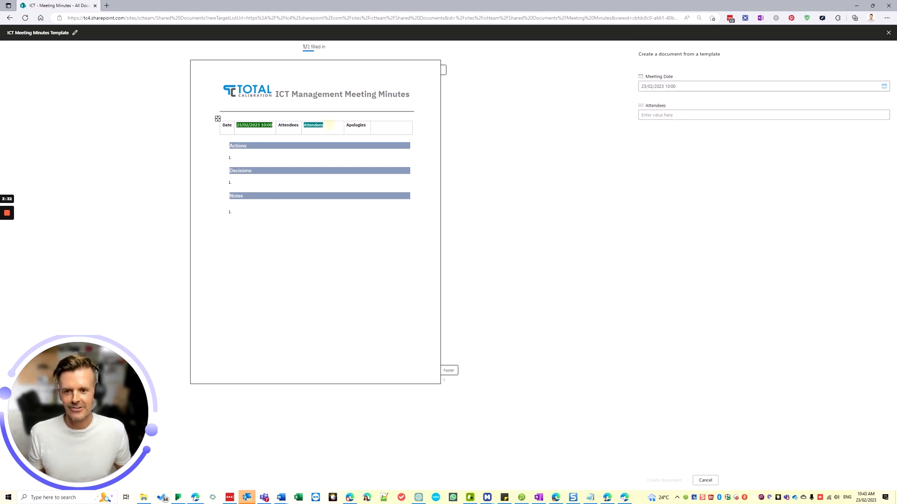
{"action": "left_click", "coordinate": [656, 117]}
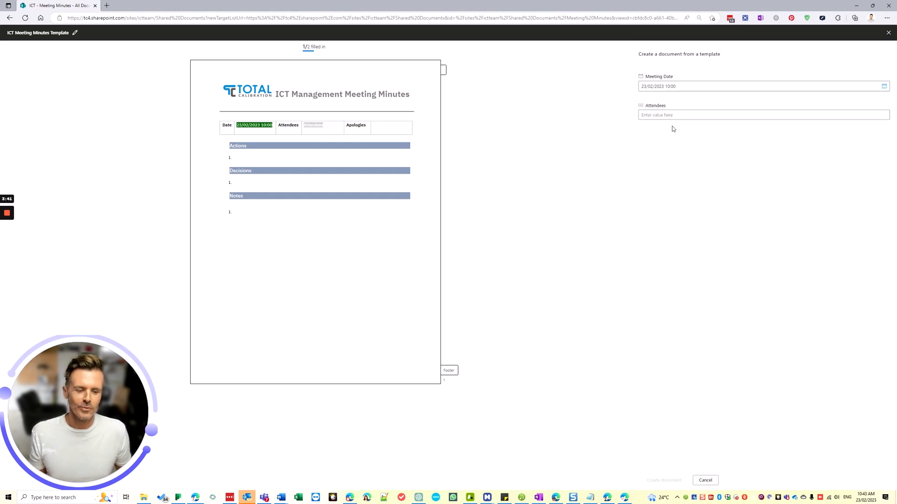
{"action": "left_click", "coordinate": [687, 115]}
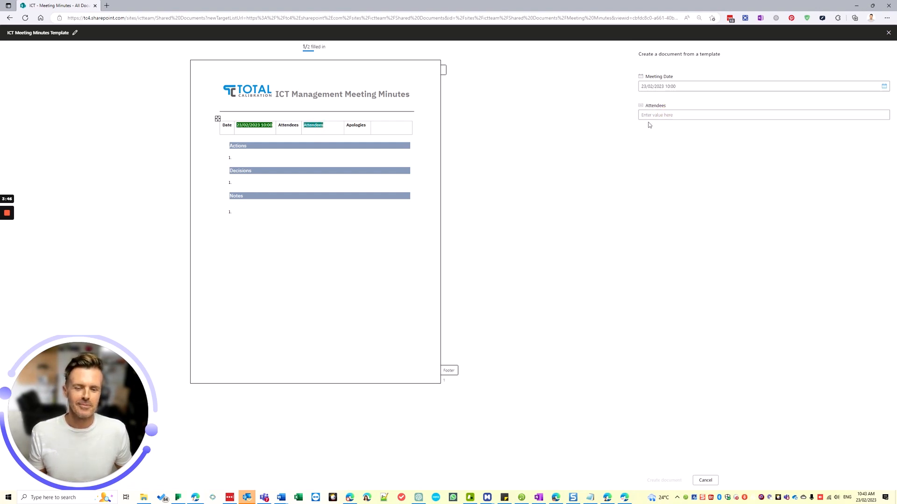
{"action": "left_click", "coordinate": [690, 115]}
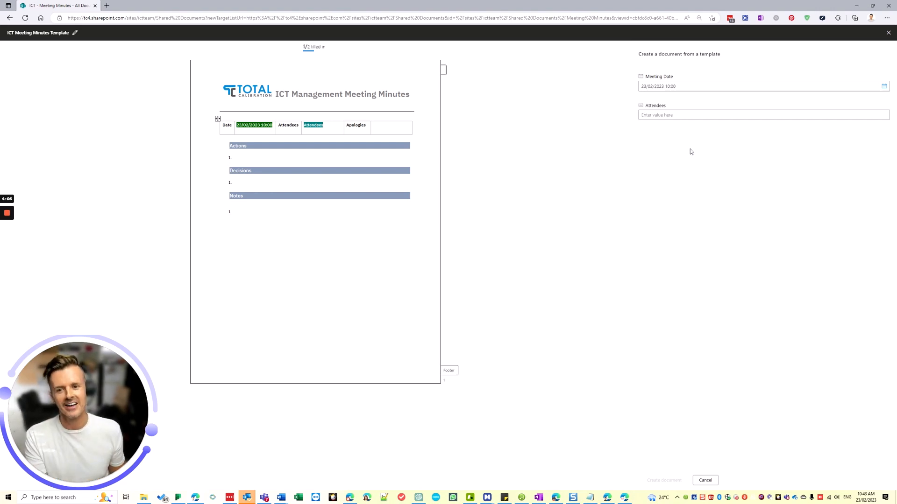
{"action": "left_click", "coordinate": [686, 116]}
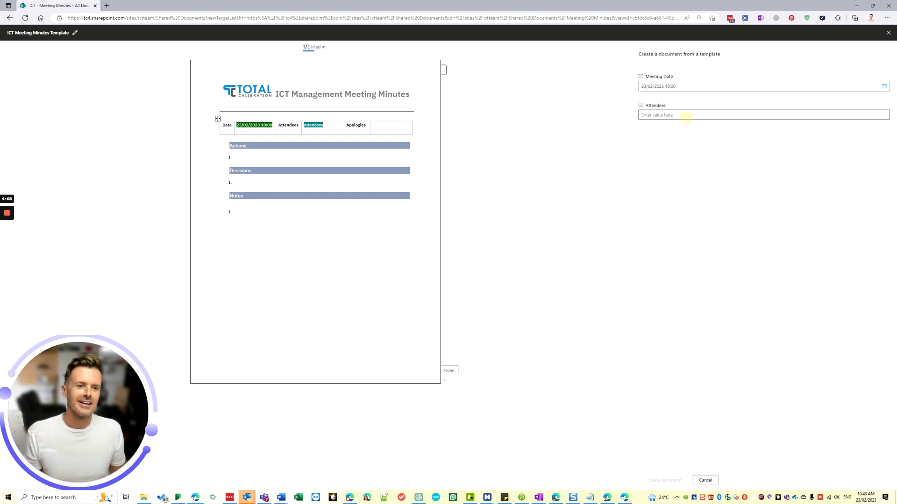
Close the document form and discard the unfinished document.
{"action": "left_click", "coordinate": [705, 480]}
{"action": "left_click", "coordinate": [462, 270]}
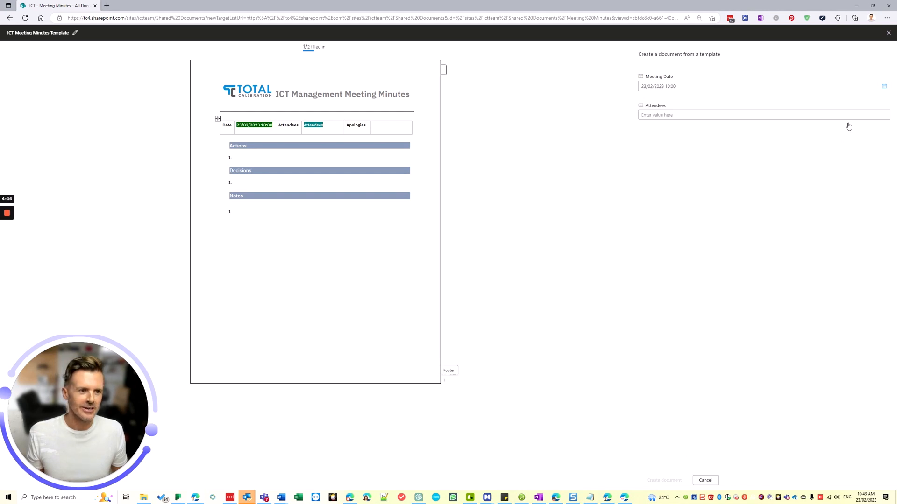
{"action": "left_click", "coordinate": [889, 33]}
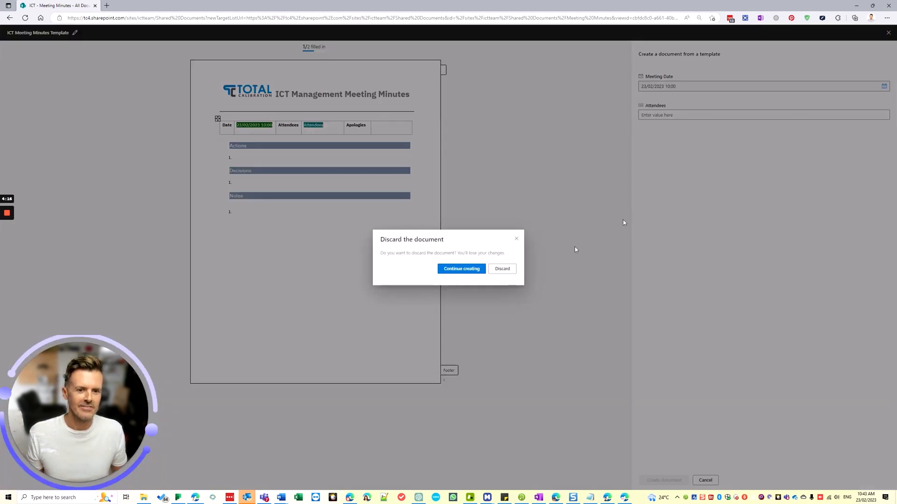
{"action": "left_click", "coordinate": [503, 269]}
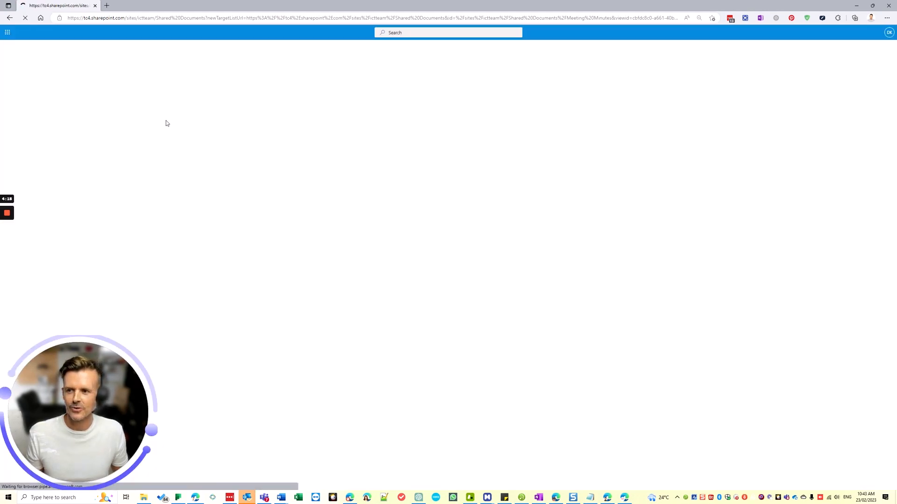
Start a fresh document from the ICT Meeting Minutes Template and enter "dd" as the Attendees value.
{"action": "left_click", "coordinate": [114, 112]}
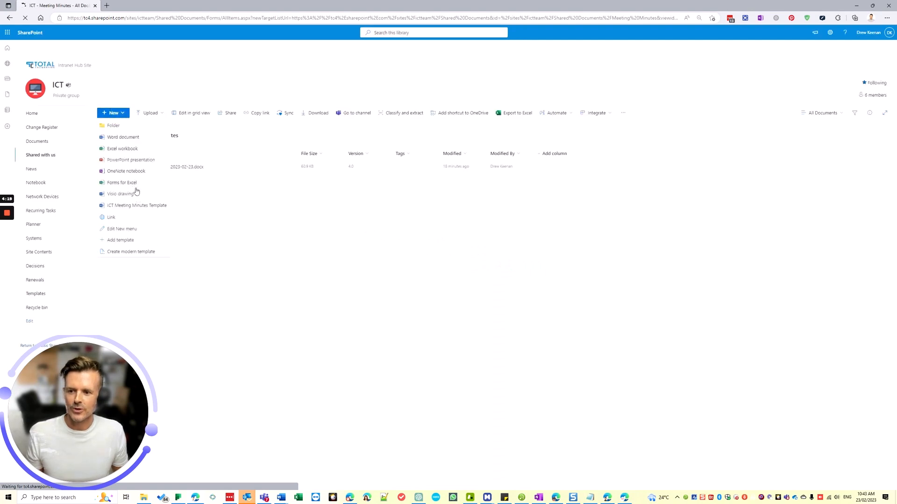
{"action": "left_click", "coordinate": [140, 203]}
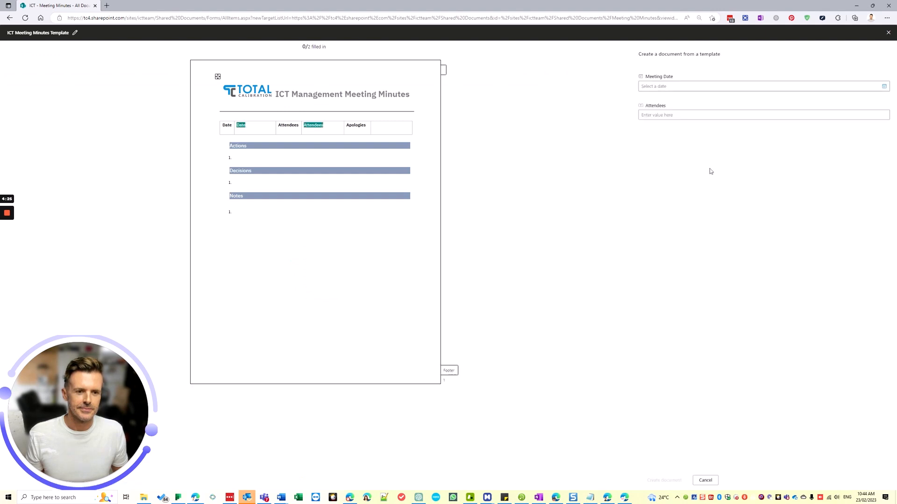
{"action": "left_click", "coordinate": [672, 115]}
{"action": "type", "text": "dd"}
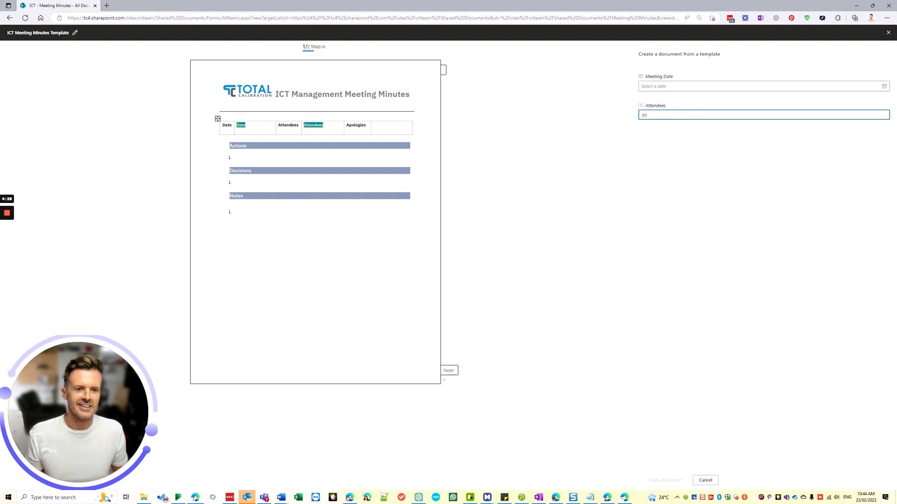
Fill in the Meeting Date with 23/02/2023 and the time 10:00 AM.
{"action": "left_click", "coordinate": [669, 86]}
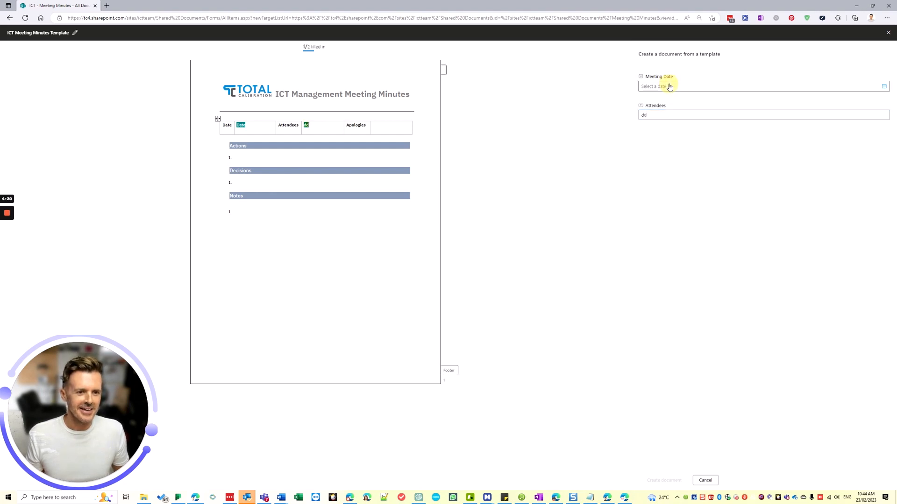
{"action": "left_click", "coordinate": [883, 87]}
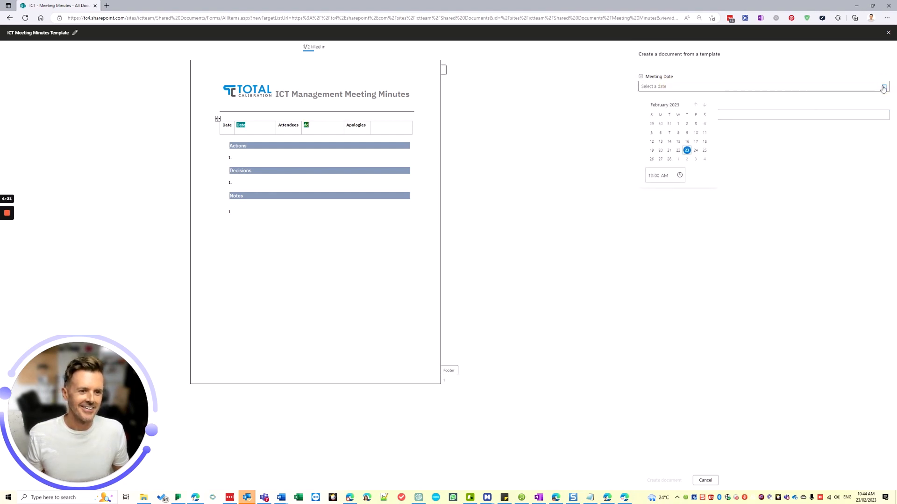
{"action": "left_click", "coordinate": [687, 151]}
{"action": "left_click", "coordinate": [666, 176]}
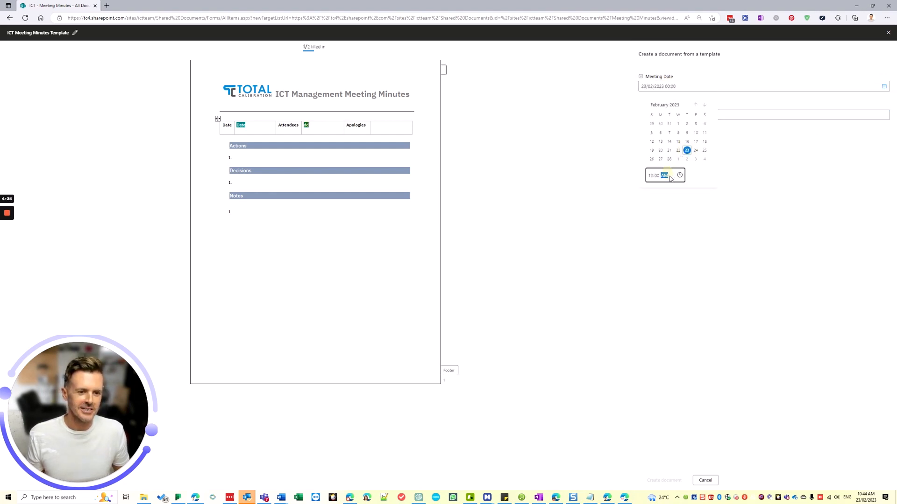
{"action": "left_click", "coordinate": [651, 176]}
{"action": "type", "text": "10"}
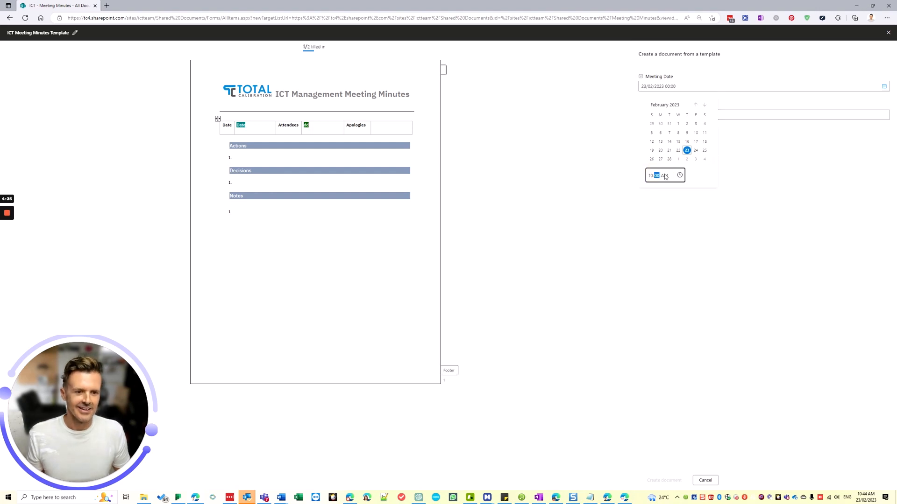
{"action": "left_click", "coordinate": [806, 197]}
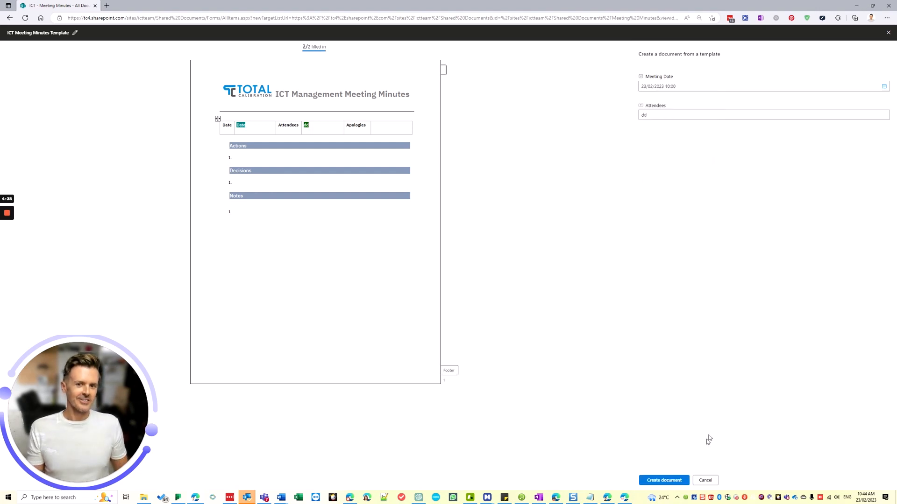
Create the document in the Meeting Minutes folder with the name "ICT Meeting Minutes Template 2023-02-23" and finish.
{"action": "left_click", "coordinate": [658, 481]}
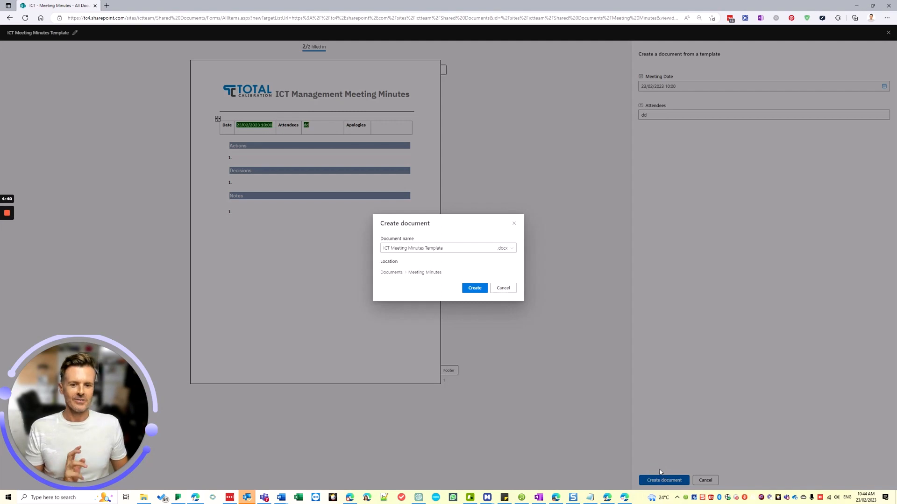
{"action": "left_click", "coordinate": [450, 248]}
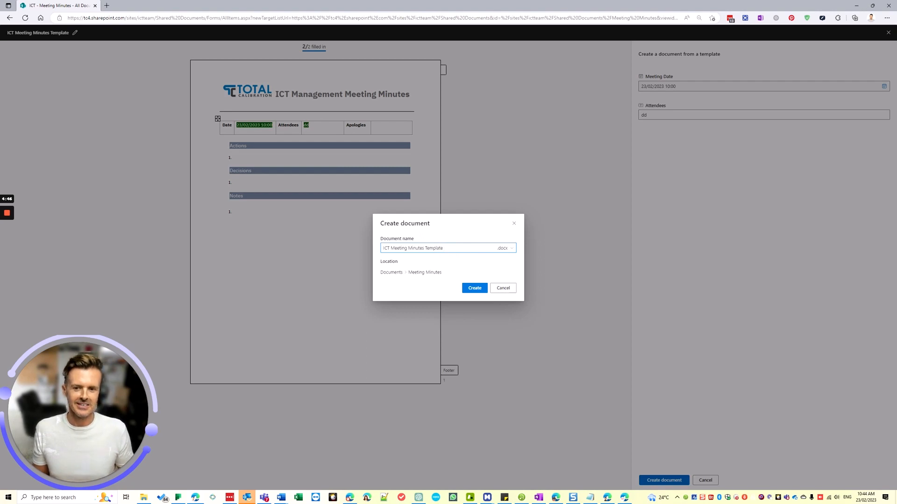
{"action": "type", "text": "20"}
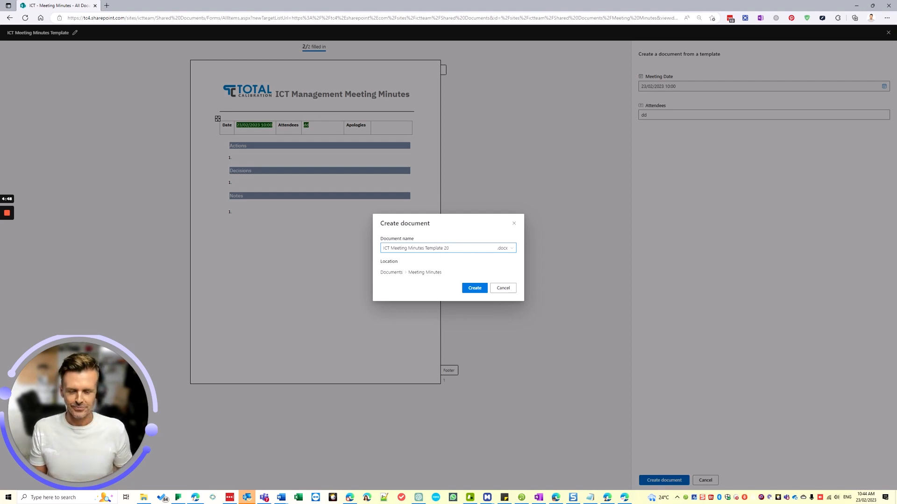
{"action": "type", "text": "23"}
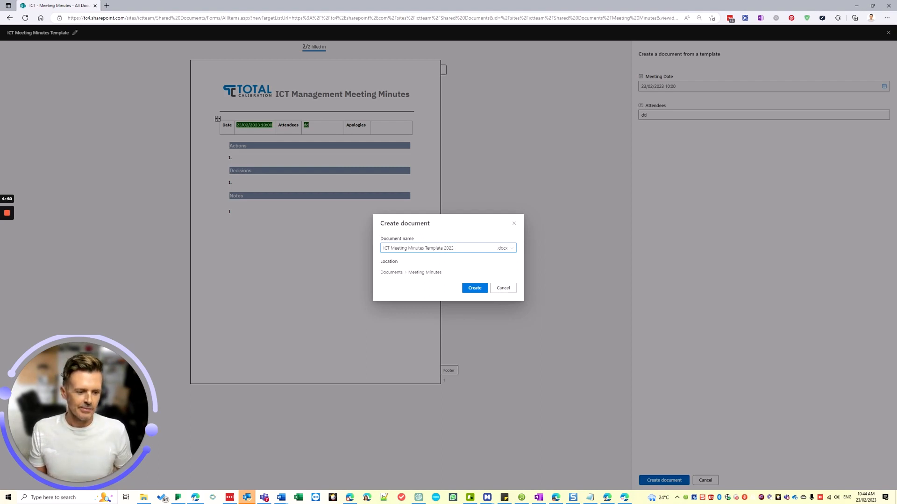
{"action": "type", "text": "-02-23"}
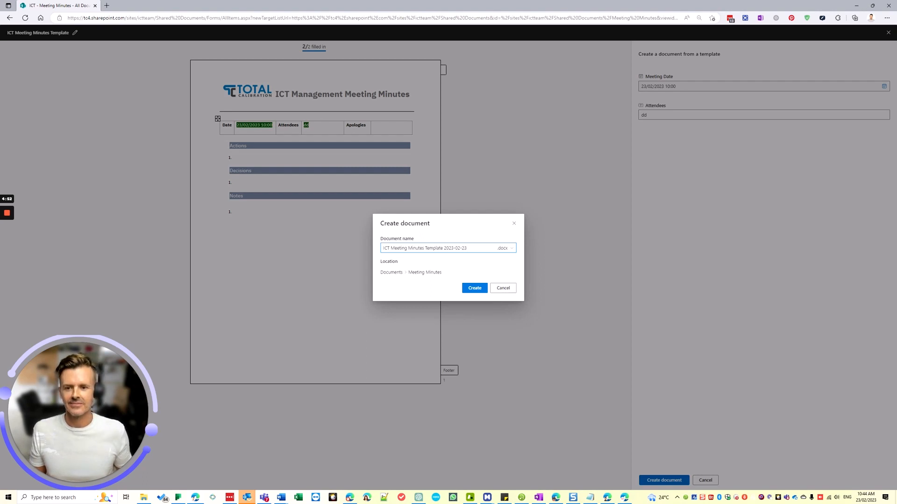
{"action": "left_click", "coordinate": [473, 288]}
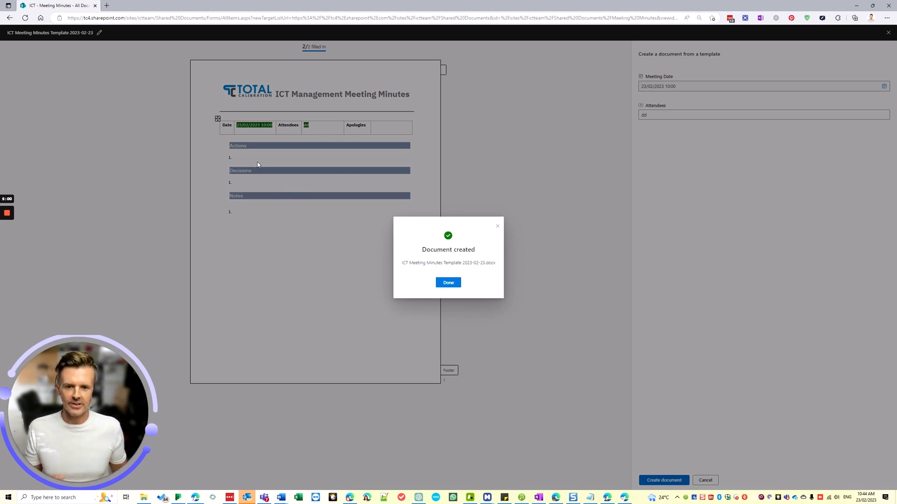
{"action": "left_click", "coordinate": [439, 282]}
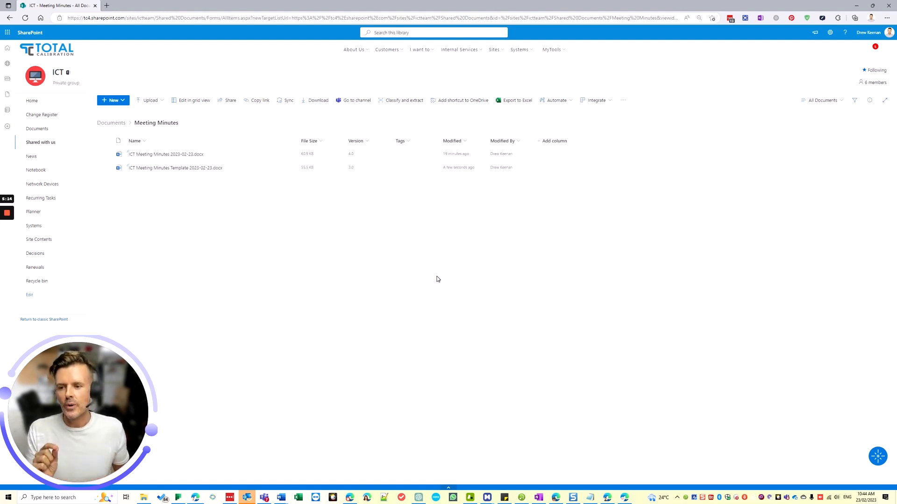
Open the published ICT Meeting Minutes Template for editing from the library's new-item menu settings.
{"action": "left_click", "coordinate": [121, 100]}
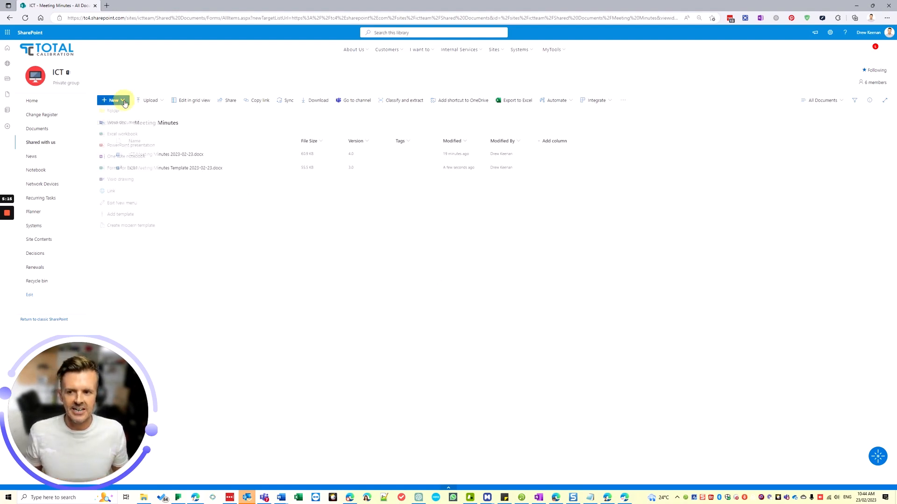
{"action": "left_click", "coordinate": [158, 218]}
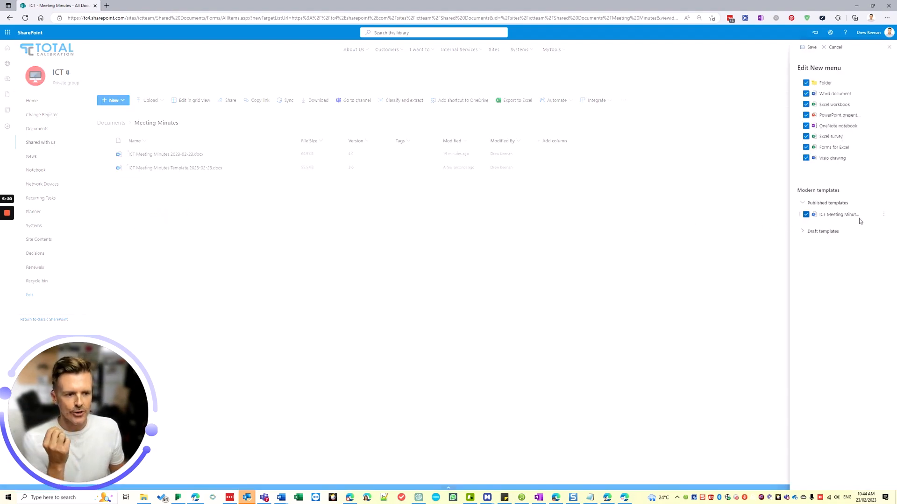
{"action": "left_click", "coordinate": [887, 218]}
{"action": "left_click", "coordinate": [869, 227]}
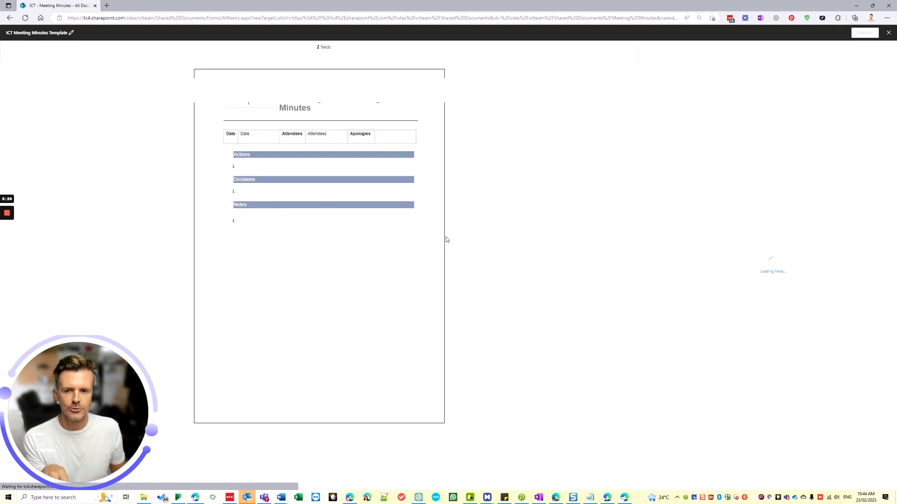
Add two placeholder lines, "Metadata" and "Lookup", under the Notes heading of the template.
{"action": "left_click", "coordinate": [260, 223]}
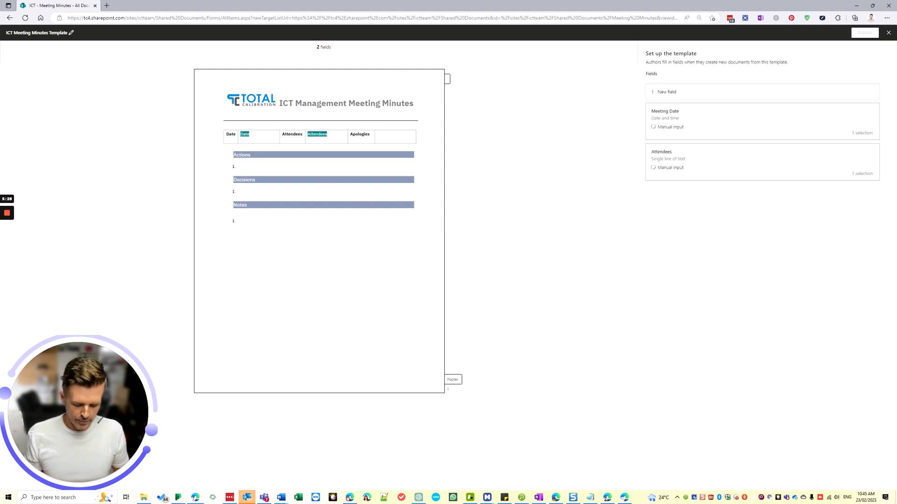
{"action": "type", "text": "Meta"}
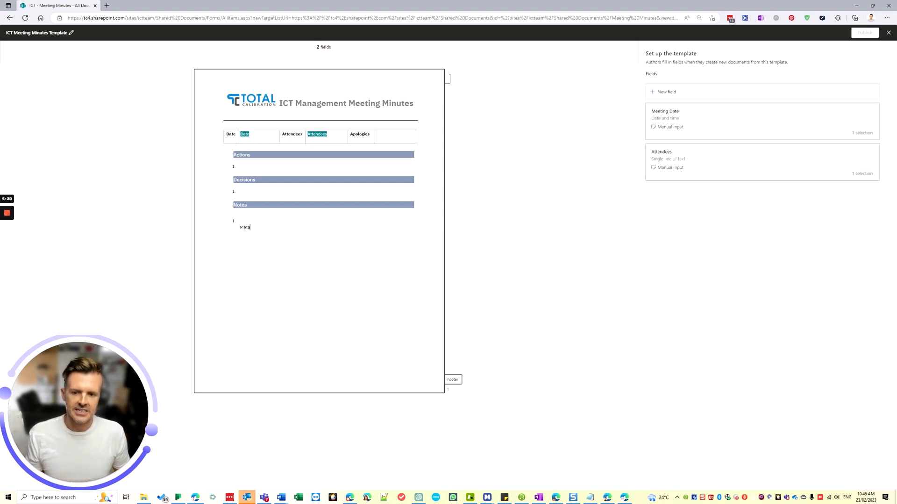
{"action": "type", "text": "data List"}
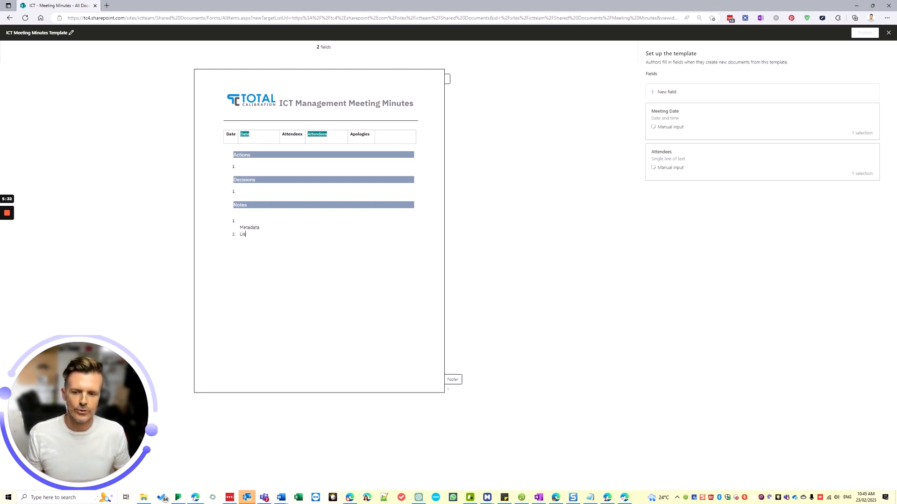
{"action": "key", "text": "BackSpace"}
{"action": "key", "text": "BackSpace"}
{"action": "type", "text": "ooku"}
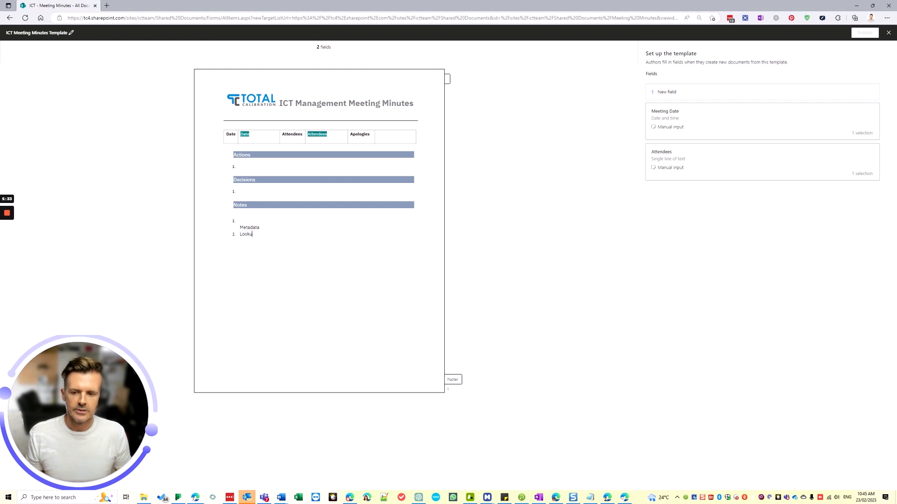
{"action": "type", "text": "p"}
Start a new field on the "Metadata" placeholder, name it "Organisation" and continue to its input settings.
{"action": "double_click", "coordinate": [257, 227]}
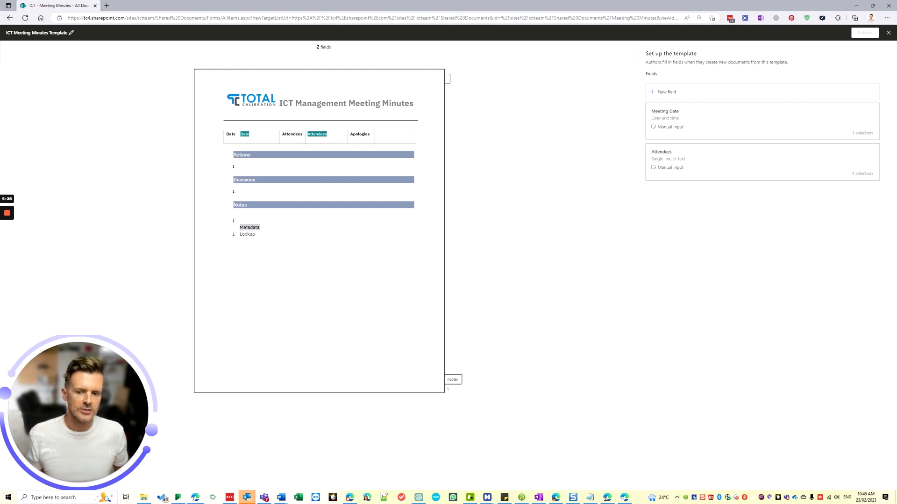
{"action": "left_click", "coordinate": [673, 92]}
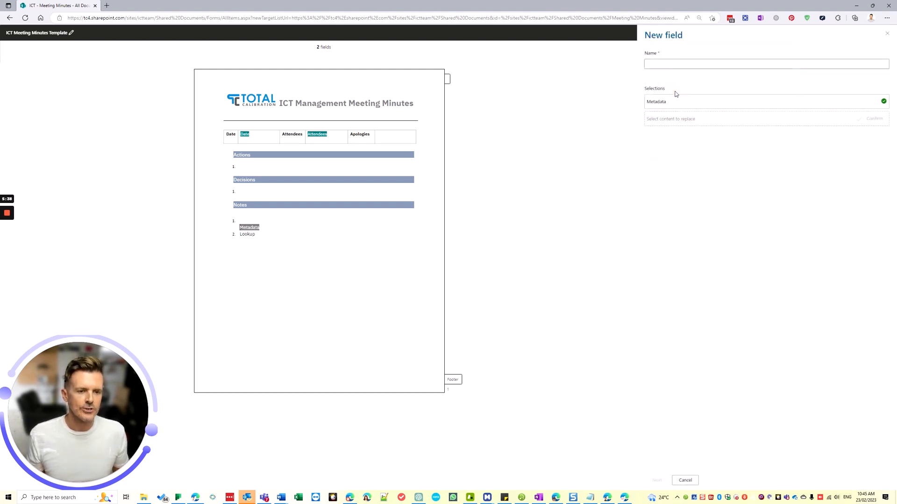
{"action": "left_click", "coordinate": [668, 65]}
{"action": "type", "text": "Meta"}
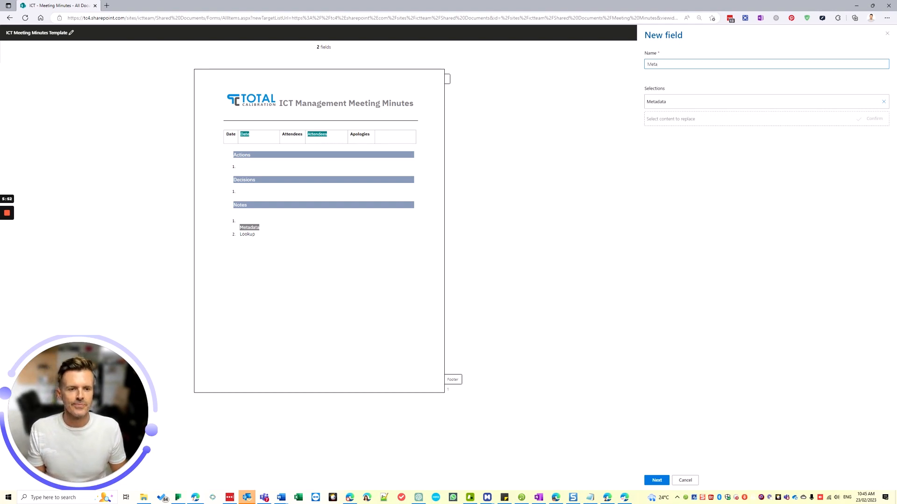
{"action": "key", "text": "BackSpace"}
{"action": "key", "text": "BackSpace"}
{"action": "key", "text": "BackSpace"}
{"action": "key", "text": "BackSpace"}
{"action": "type", "text": "Organisation"}
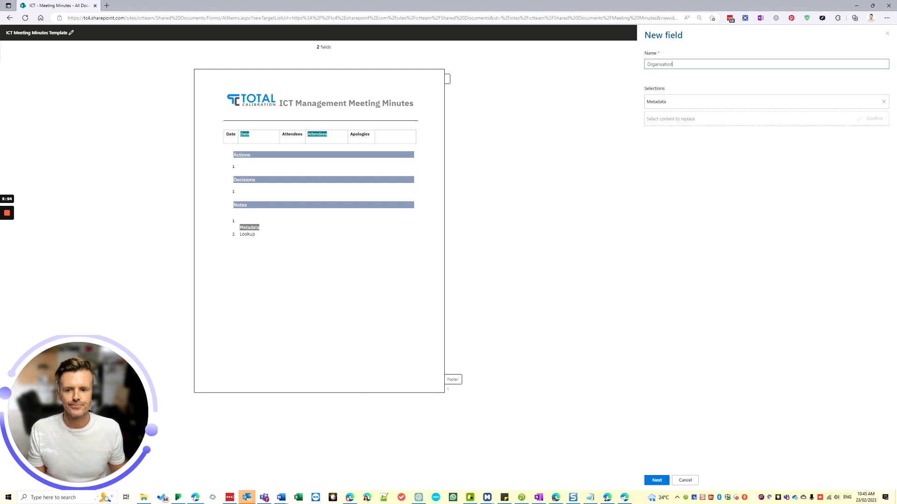
{"action": "left_click", "coordinate": [814, 102]}
{"action": "left_click", "coordinate": [658, 481]}
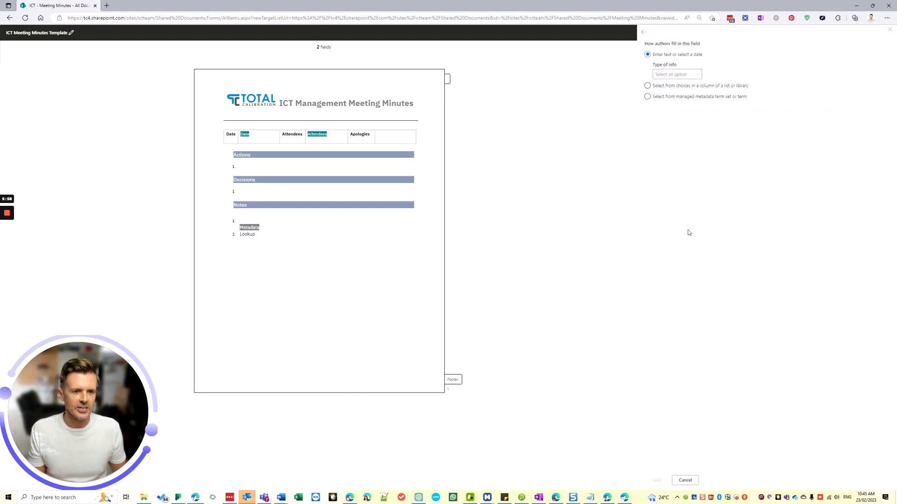
Have authors fill in the field from managed metadata, using the Organisation term set in the Enterprise group.
{"action": "left_click", "coordinate": [685, 74]}
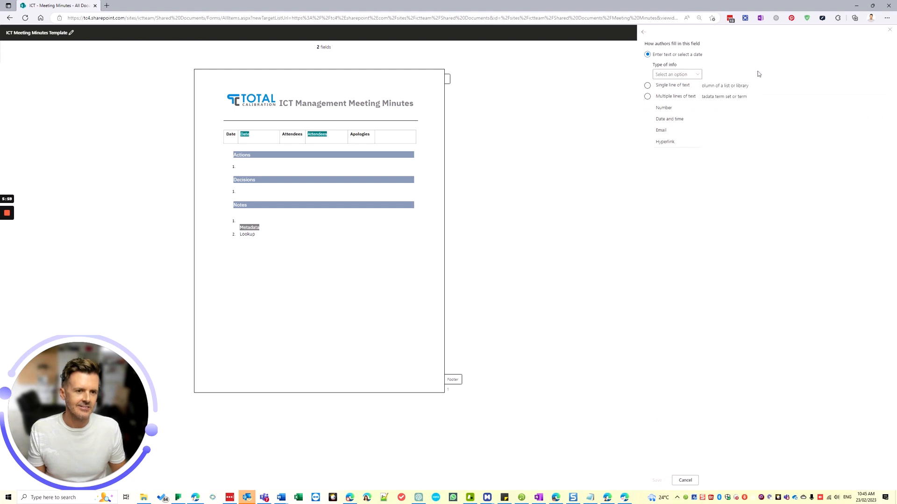
{"action": "left_click", "coordinate": [757, 75]}
{"action": "left_click", "coordinate": [688, 97]}
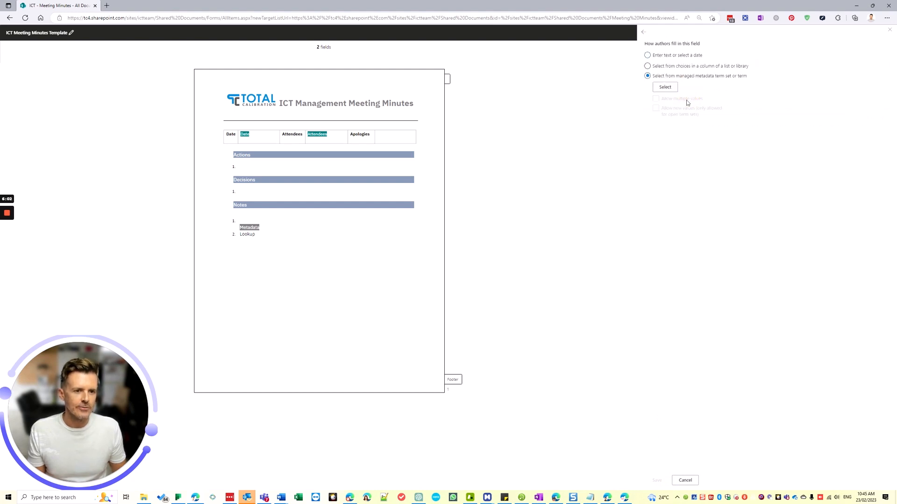
{"action": "left_click", "coordinate": [665, 88]}
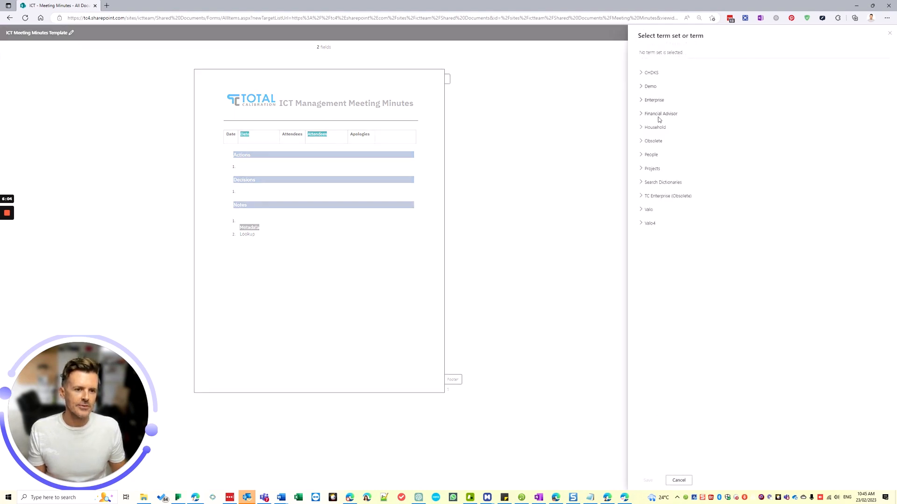
{"action": "left_click", "coordinate": [642, 102]}
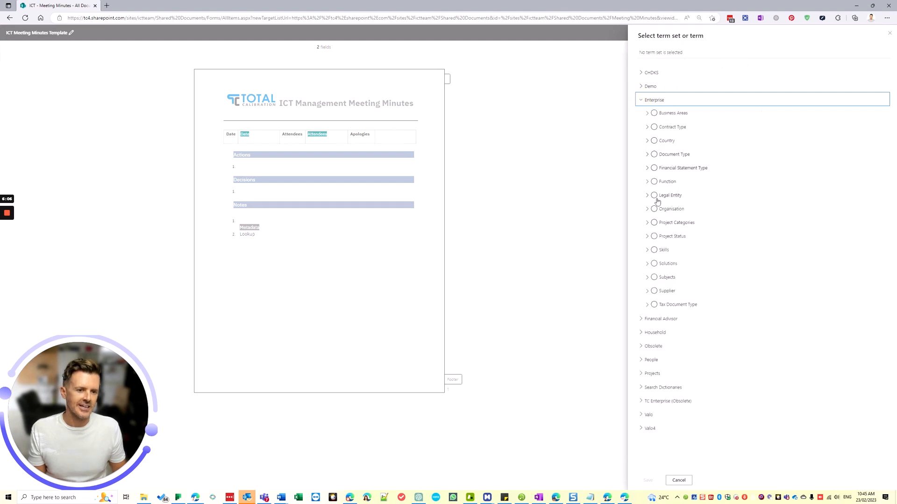
{"action": "left_click", "coordinate": [654, 209]}
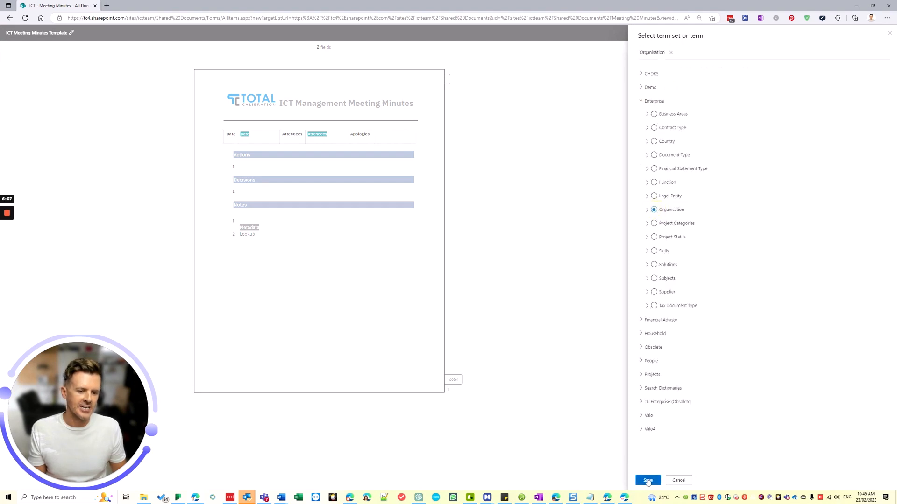
{"action": "left_click", "coordinate": [648, 481]}
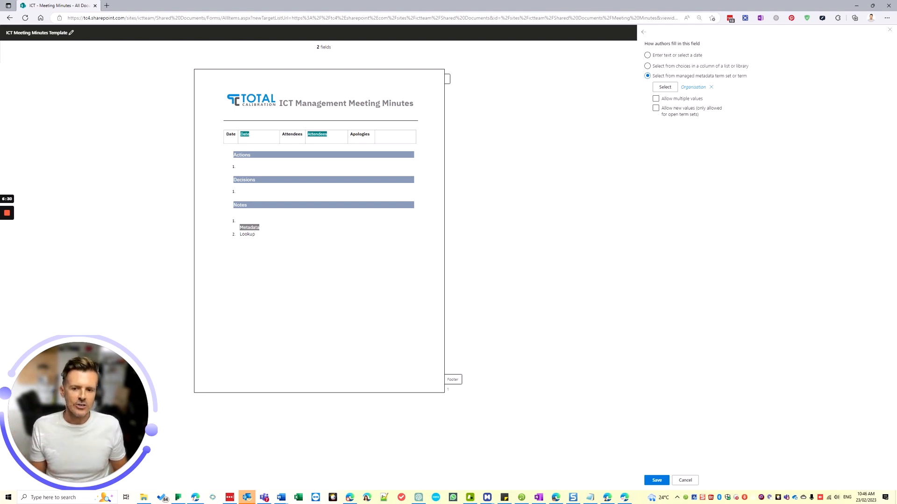
Switch the field's source to choices from a list or library column, examine the available source lists and cancel the selection.
{"action": "double_click", "coordinate": [247, 234]}
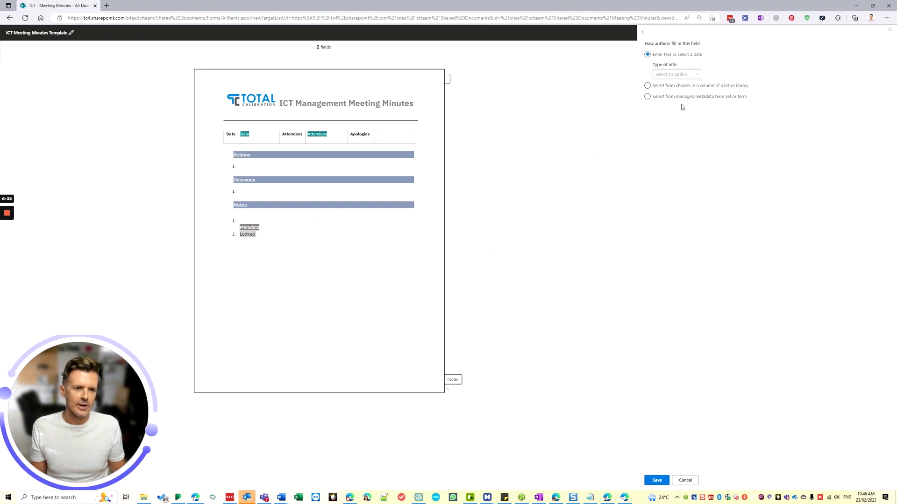
{"action": "left_click", "coordinate": [691, 87]}
{"action": "left_click", "coordinate": [663, 76]}
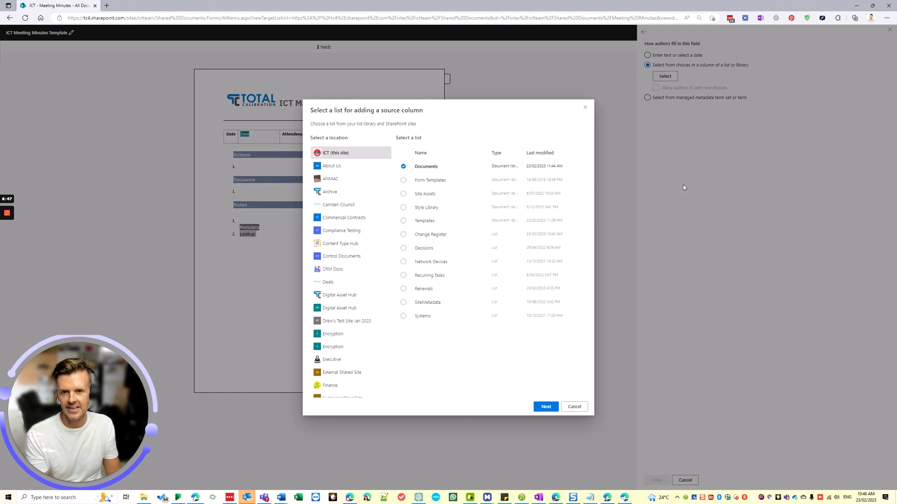
{"action": "left_click", "coordinate": [575, 407]}
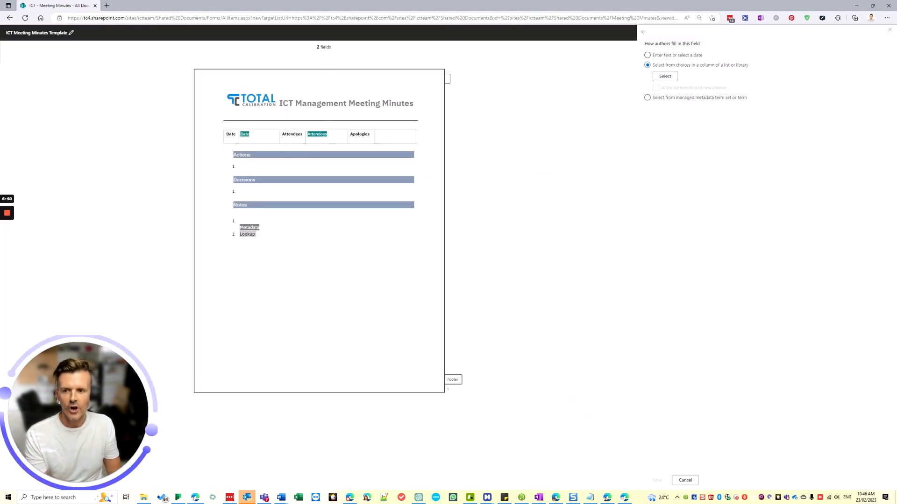
{"action": "mouse_move", "coordinate": [6, 215]}
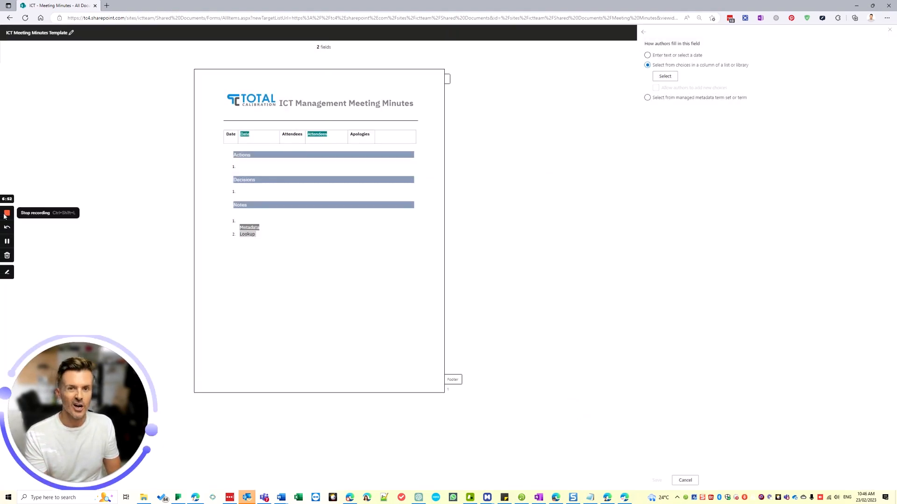